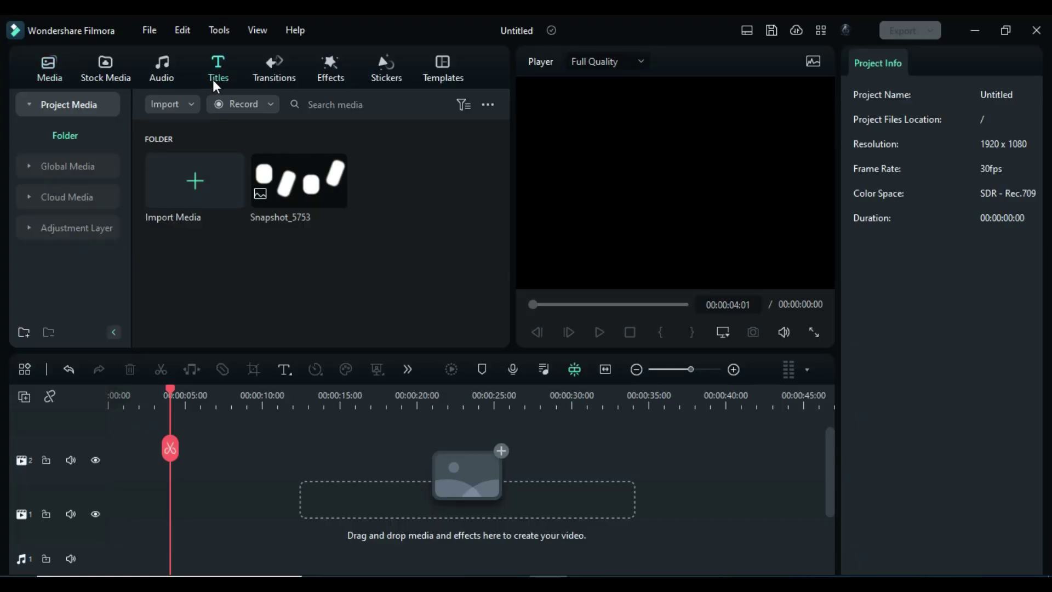
# Place the Default Title at the start of video track 1 and replace its text with ABPLANET
pyautogui.moveTo(189, 191); pyautogui.dragTo(119, 501)
pyautogui.click(888, 177)
pyautogui.hotkey('ctrl', 'a')
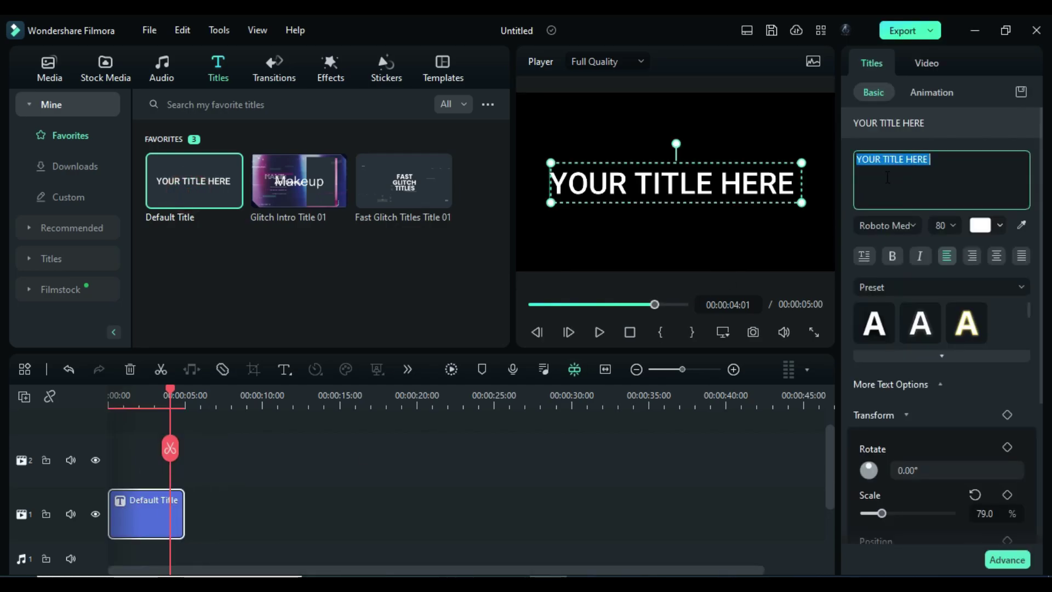
pyautogui.write('ABPLANET')
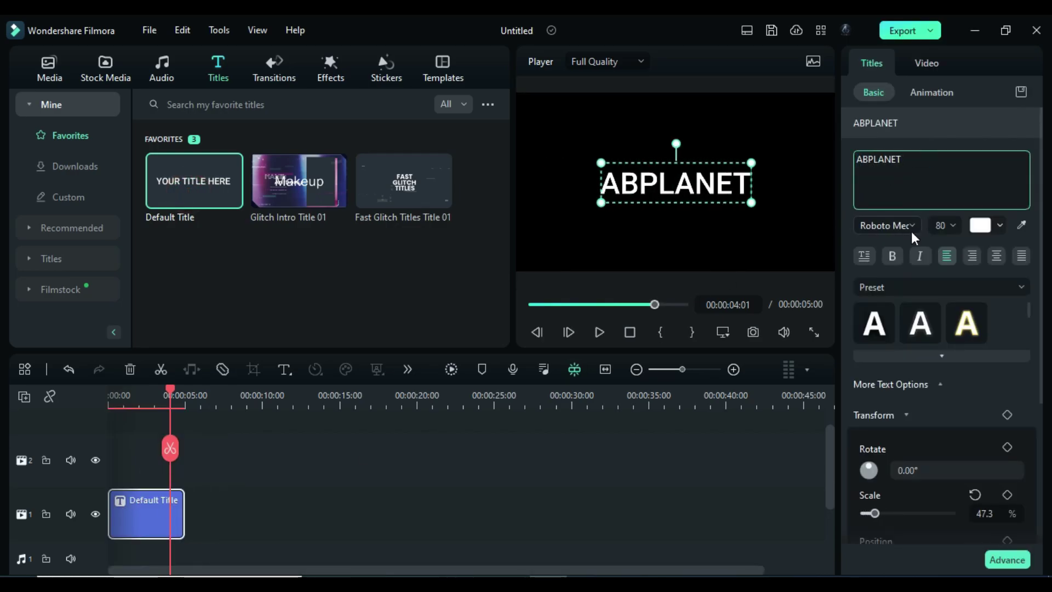
# Apply the distressed PROGRESS font to the ABPLANET title and set its character spacing to 10 in the advanced text editor
pyautogui.click(911, 226)
pyautogui.click(889, 304)
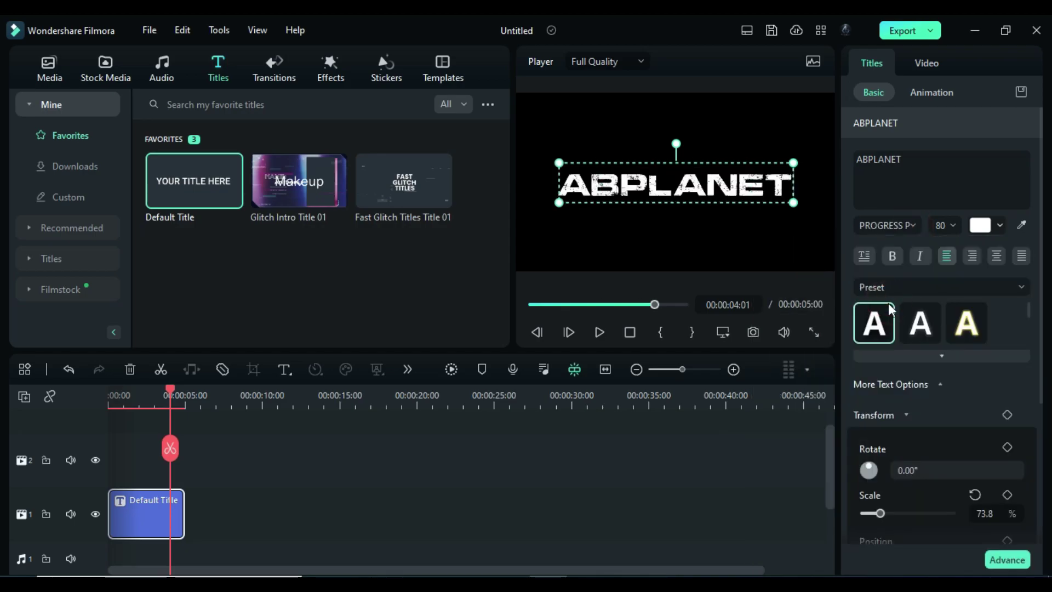
pyautogui.click(1019, 562)
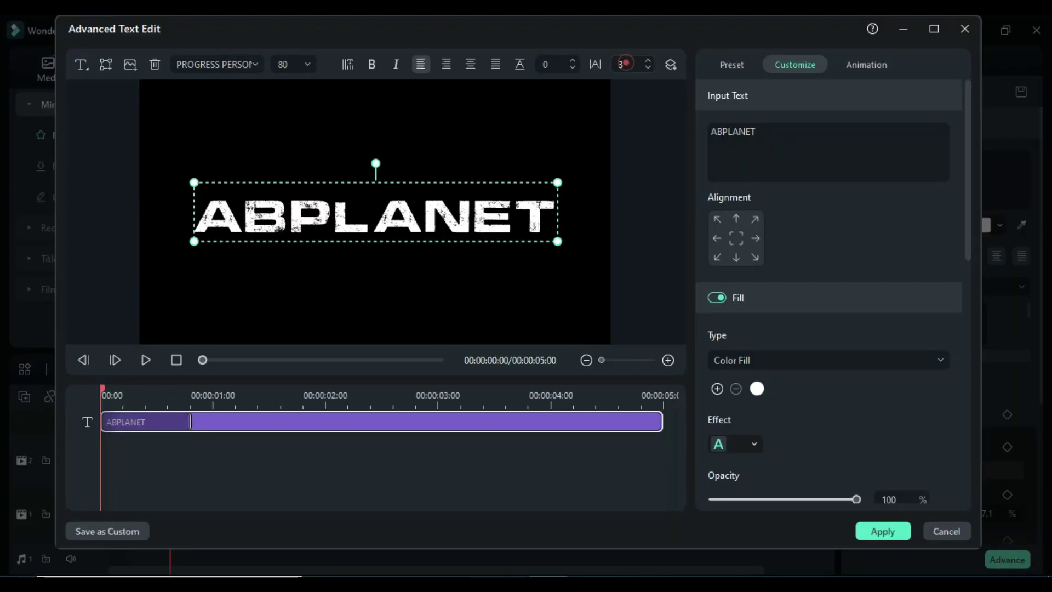
pyautogui.moveTo(626, 63); pyautogui.dragTo(633, 63)
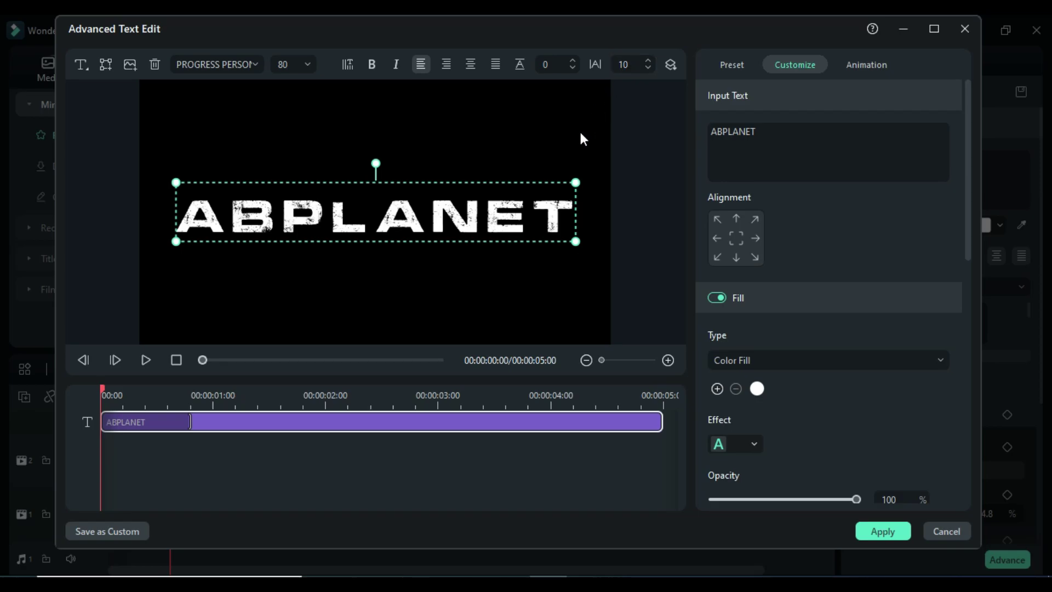
# Give the ABPLANET text an image fill using the gold texture background and move the text slightly upward in the frame
pyautogui.click(805, 360)
pyautogui.click(764, 437)
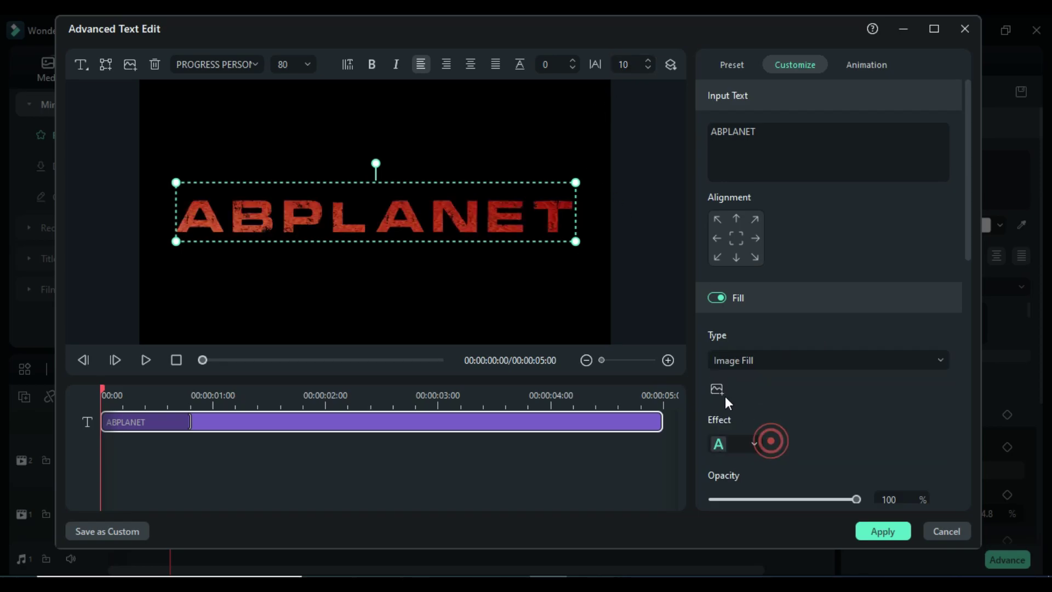
pyautogui.click(717, 389)
pyautogui.click(156, 209)
pyautogui.click(235, 149)
pyautogui.click(433, 356)
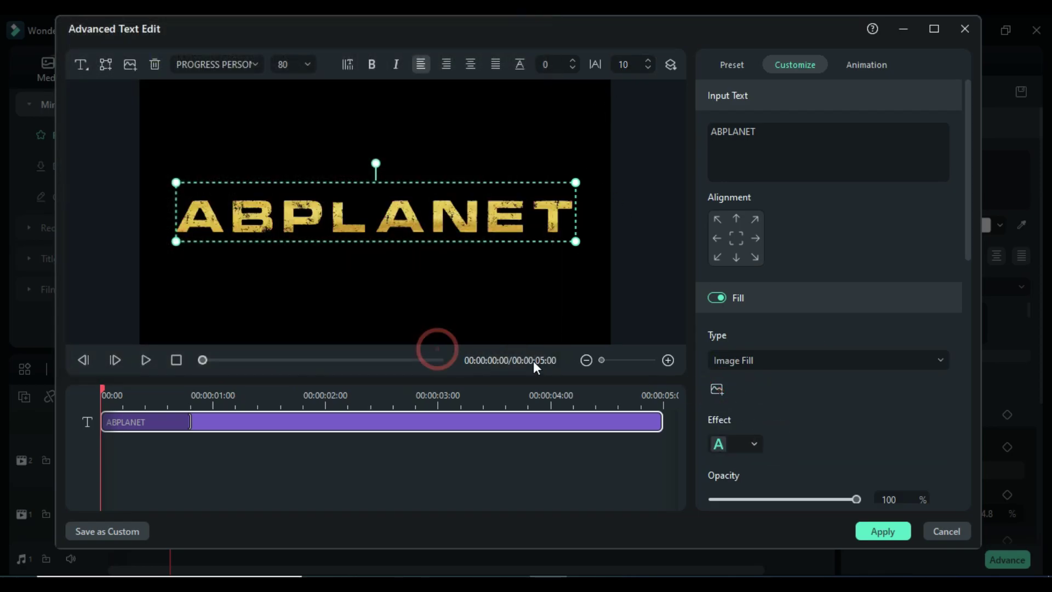
pyautogui.moveTo(377, 229); pyautogui.dragTo(372, 200)
# Add a second quick text reading PRESENTS and place it centred just below ABPLANET
pyautogui.click(82, 66)
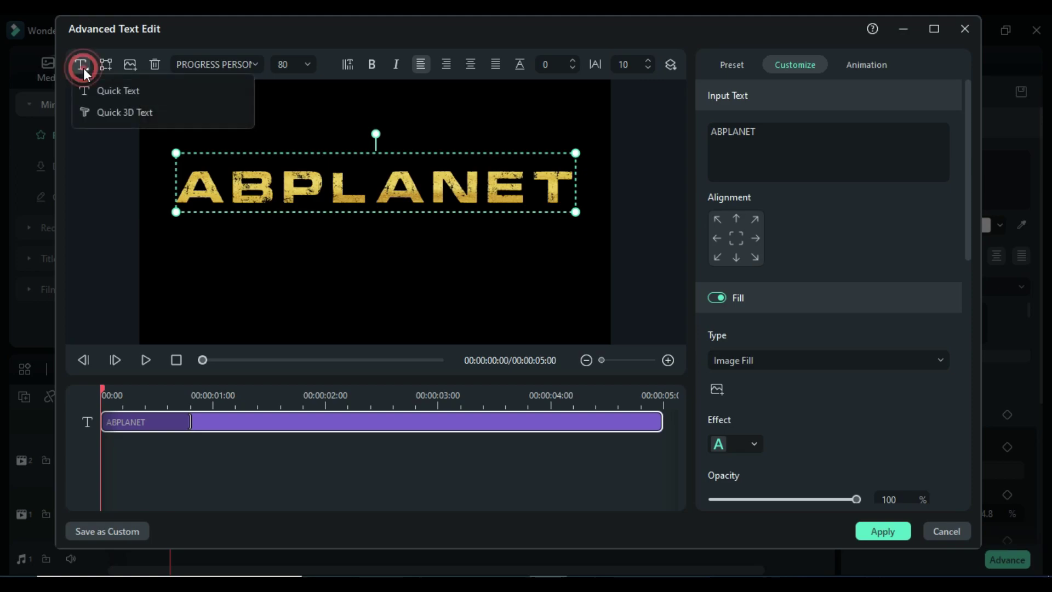
pyautogui.click(110, 89)
pyautogui.tripleClick(735, 145)
pyautogui.write('PRESENTS')
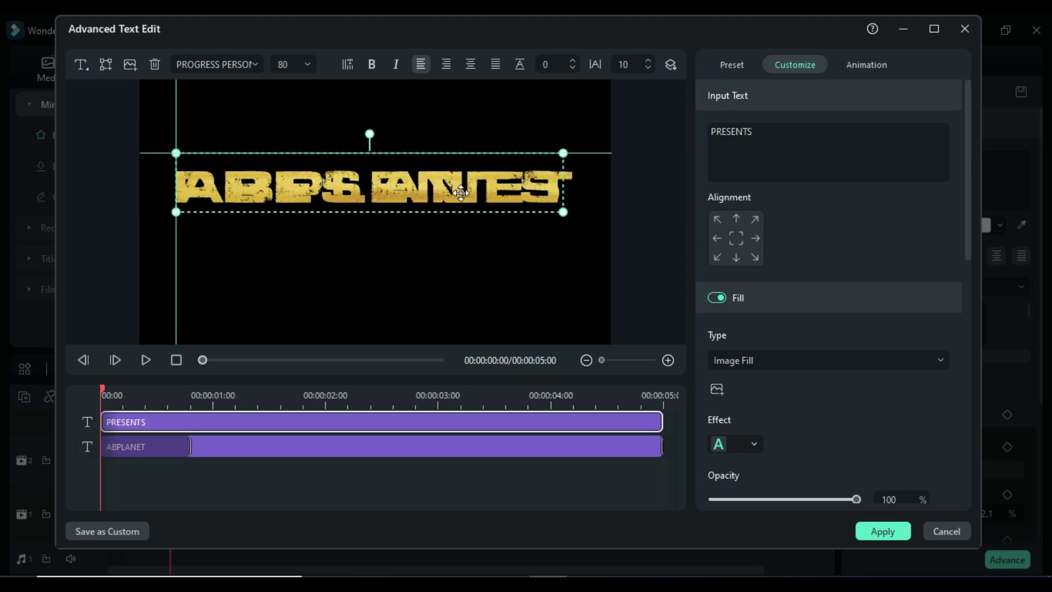
pyautogui.moveTo(460, 192); pyautogui.dragTo(465, 228)
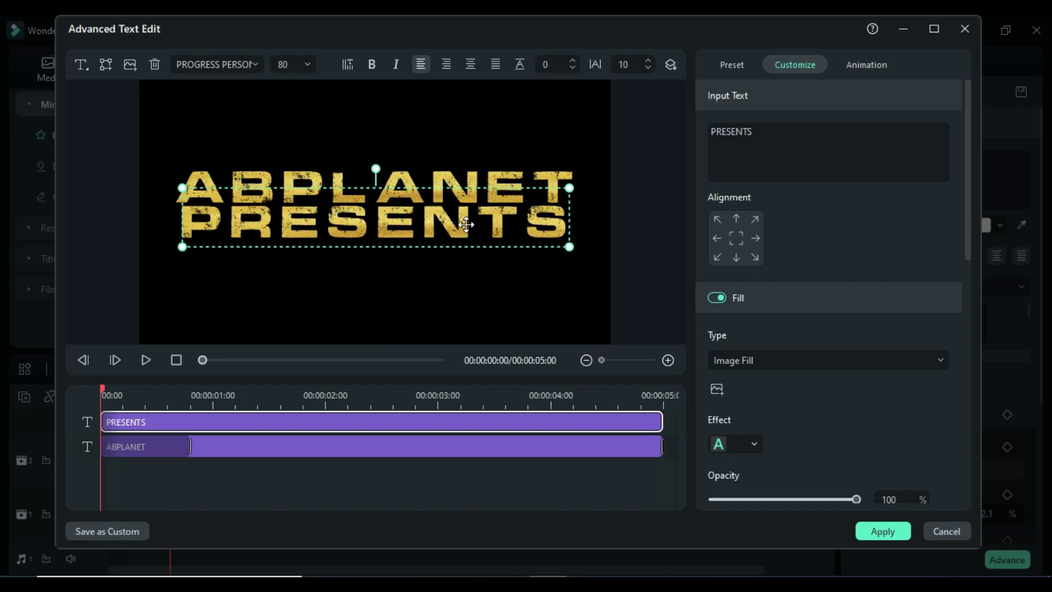
# Set the PRESENTS text to font size 32 with character spacing 21
pyautogui.click(309, 64)
pyautogui.scroll(5, 306, 97)
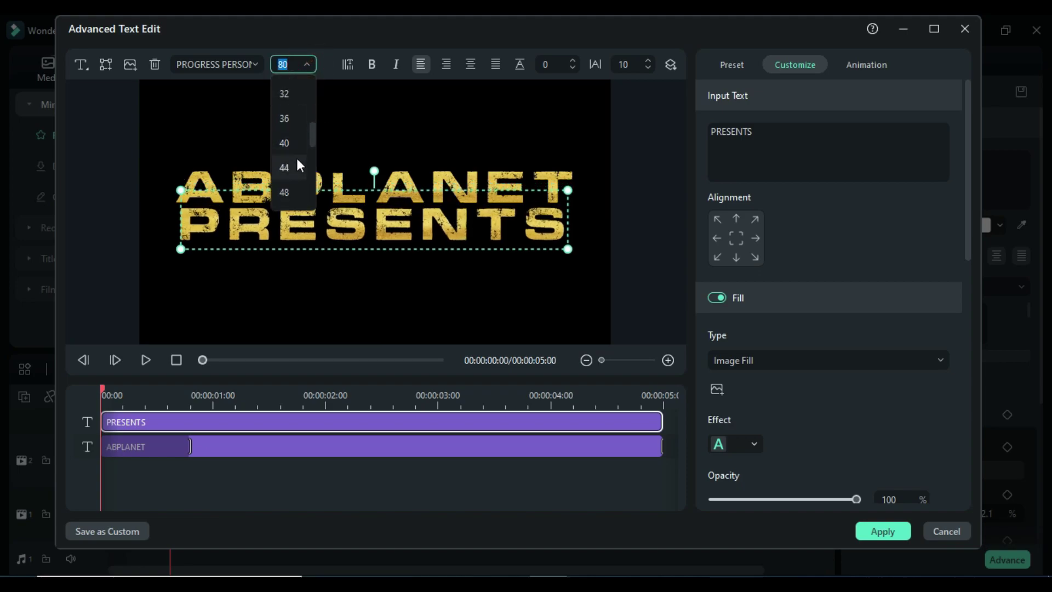
pyautogui.click(294, 141)
pyautogui.scroll(5, 623, 65)
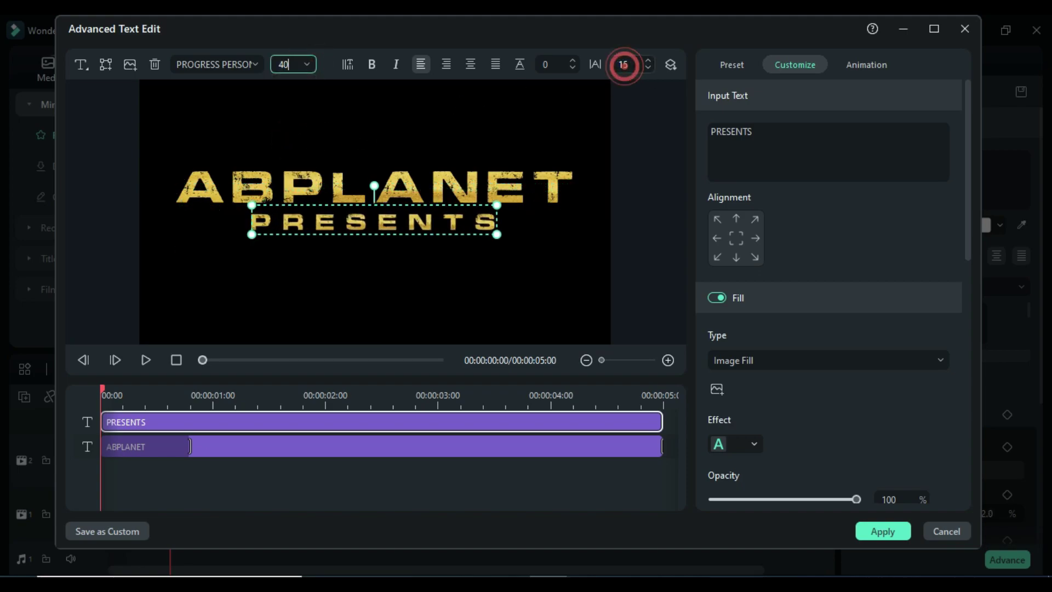
pyautogui.scroll(6, 623, 65)
pyautogui.press('Up')
pyautogui.press('Up')
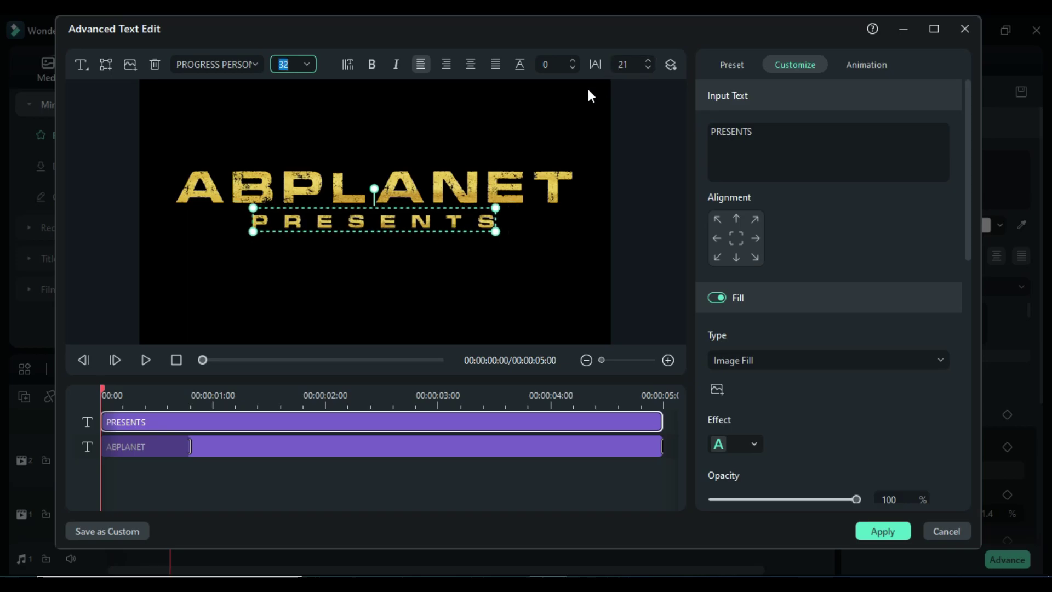
# Nudge PRESENTS closer beneath ABPLANET, apply the text edits, and capture a snapshot of the title
pyautogui.click(398, 285)
pyautogui.moveTo(387, 228); pyautogui.dragTo(387, 223)
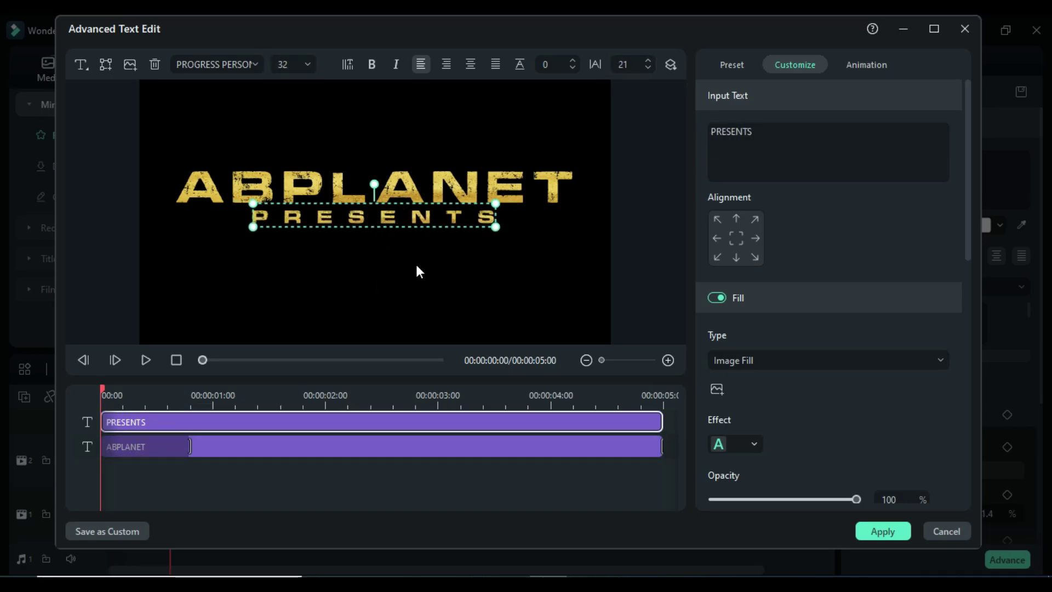
pyautogui.click(893, 531)
pyautogui.click(752, 332)
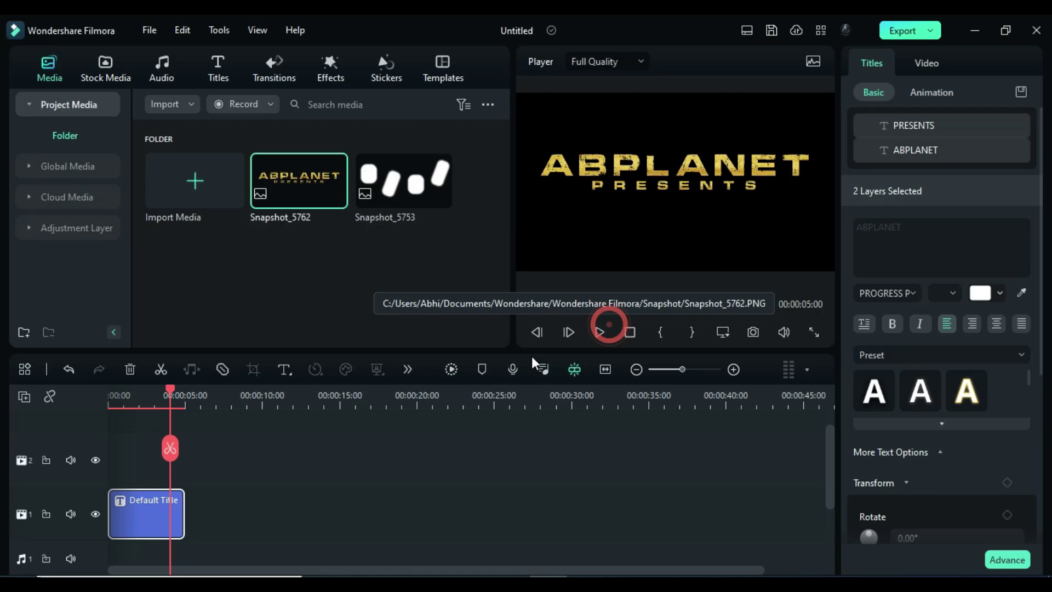
# Change the title's PRESENTS layer to PRODUCTION and its ABPLANET layer to DARKVISIONS
pyautogui.click(913, 125)
pyautogui.write('PRODUCTION')
pyautogui.click(933, 152)
pyautogui.click(933, 241)
pyautogui.hotkey('ctrl', 'a')
pyautogui.write('DARKVISIONS')
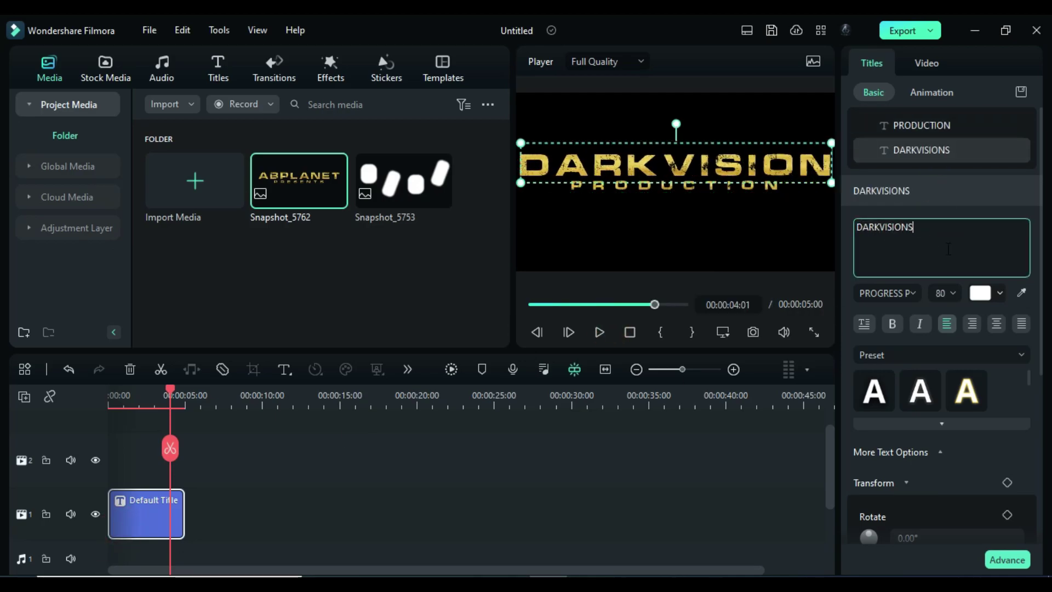
# Set the DARKVISIONS font size to 72 and capture a snapshot of the title
pyautogui.click(951, 293)
pyautogui.click(943, 323)
pyautogui.click(141, 396)
pyautogui.click(753, 332)
# Replace the title clip with the ABPLANET image Snapshot_5762 on video track 1 and stack Snapshot_5753 above it on track 2
pyautogui.click(163, 497)
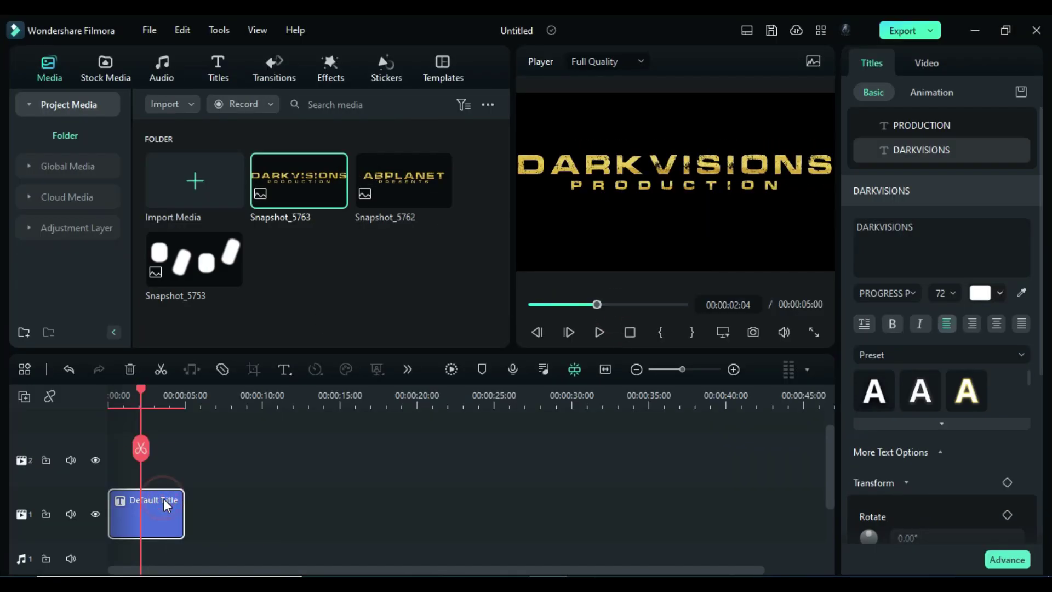
pyautogui.press('Delete')
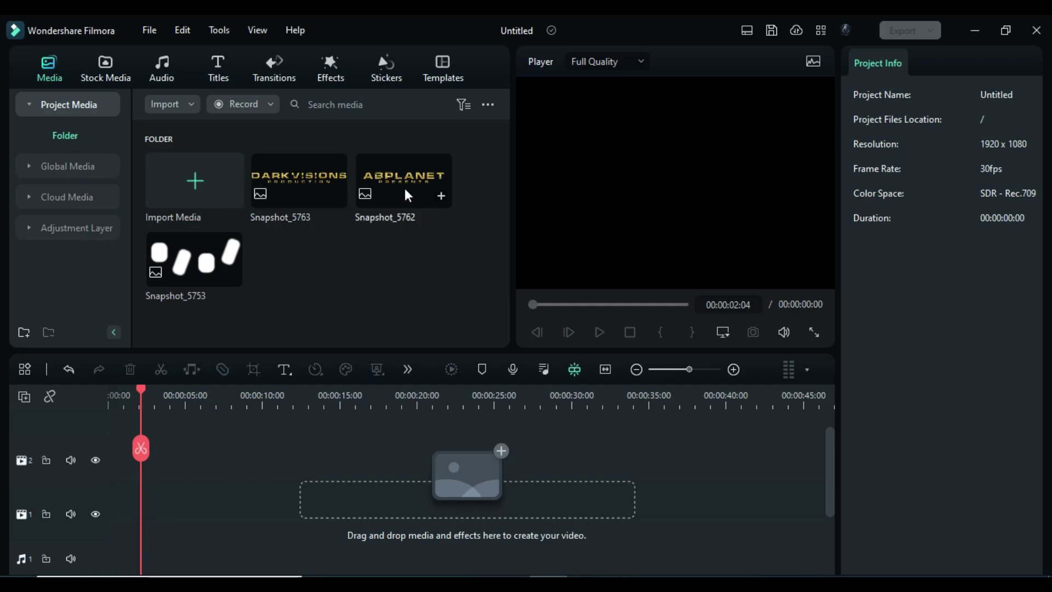
pyautogui.moveTo(404, 192); pyautogui.dragTo(103, 497)
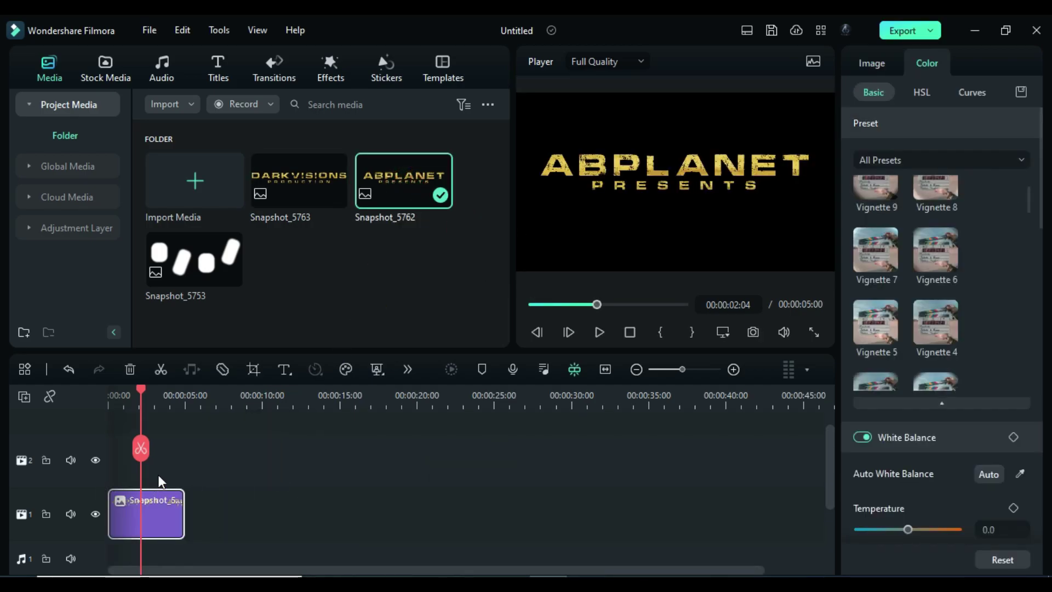
pyautogui.moveTo(202, 274); pyautogui.dragTo(112, 441)
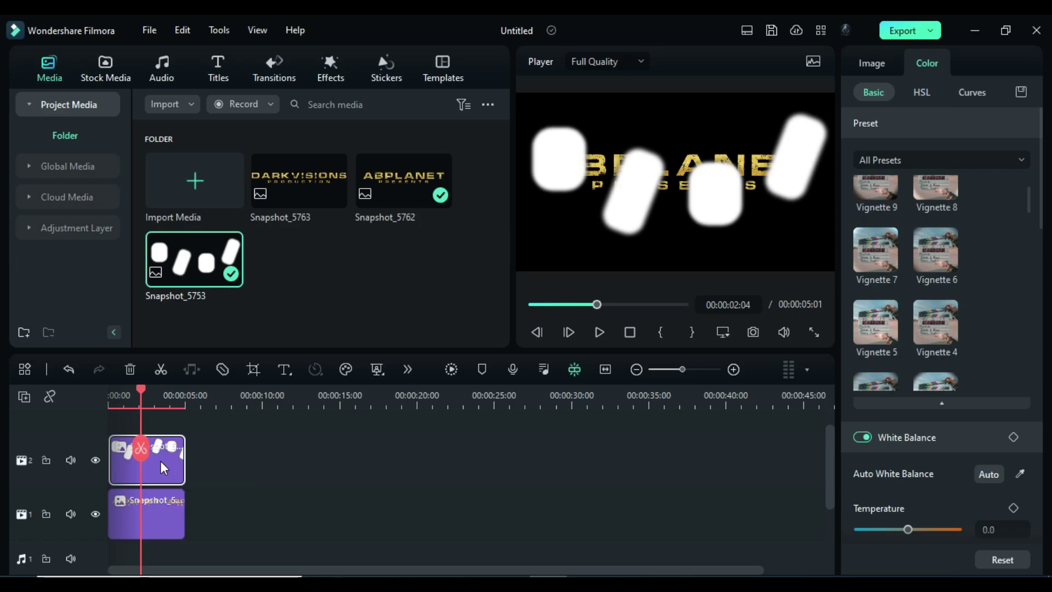
# Animate the white-shapes clip with position keyframes, from X -1597 at its start to X 587 at its end
pyautogui.click(872, 64)
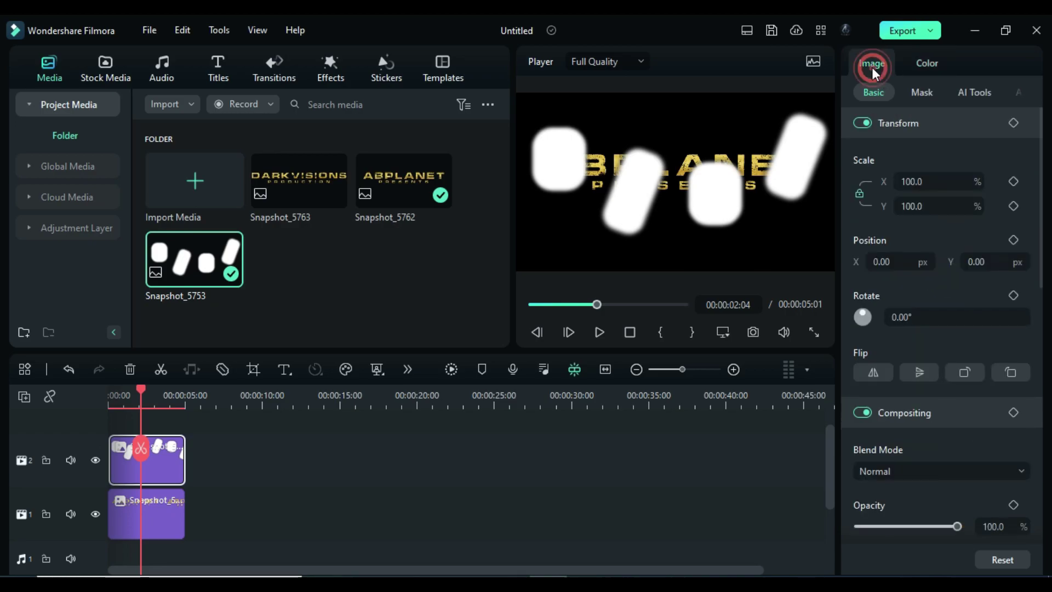
pyautogui.click(1013, 239)
pyautogui.click(882, 261)
pyautogui.write('-1486')
pyautogui.press('Return')
pyautogui.moveTo(890, 261); pyautogui.dragTo(829, 262)
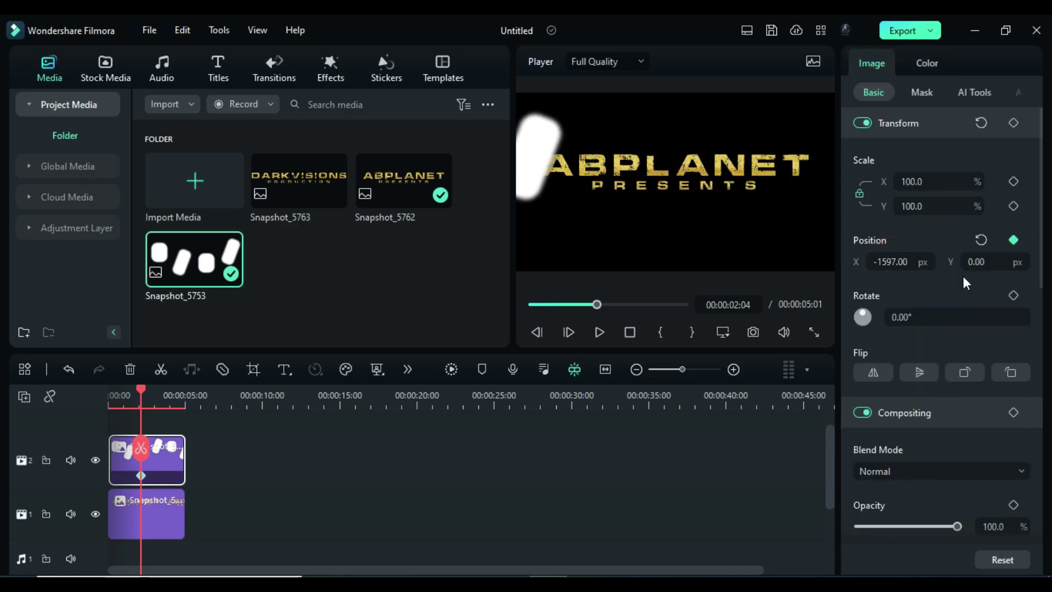
pyautogui.moveTo(113, 400); pyautogui.dragTo(184, 421)
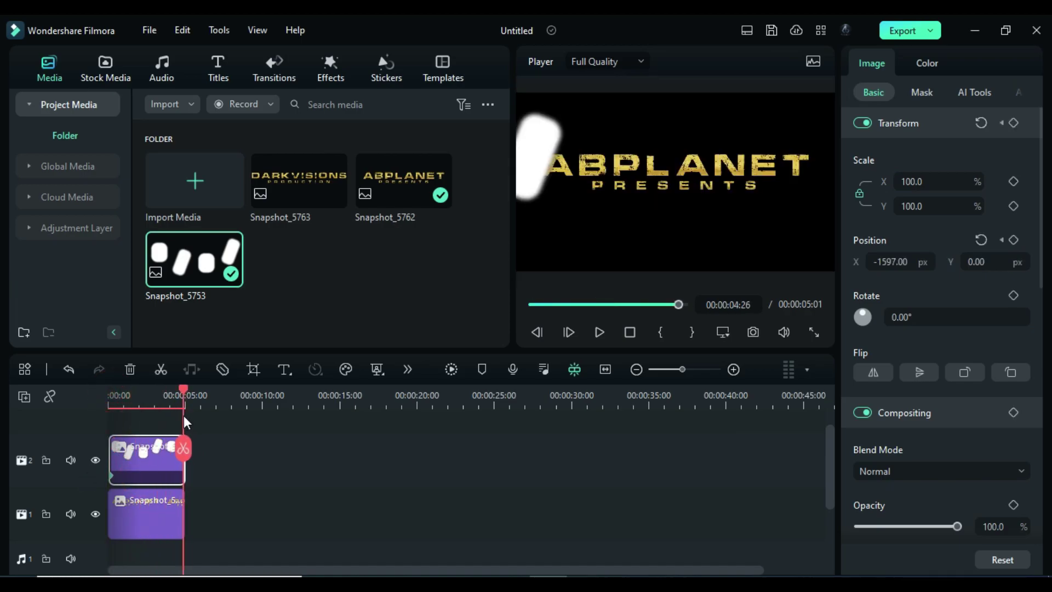
pyautogui.moveTo(874, 266); pyautogui.dragTo(1041, 266)
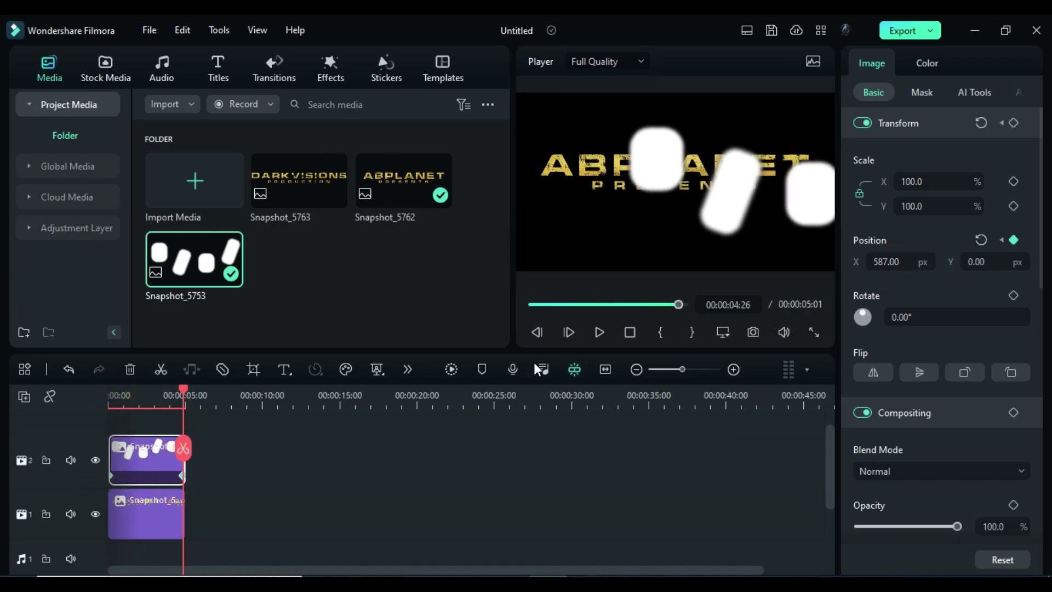
# Set the white-shapes clip's blend mode to Overlay and scrub through the clip to preview it
pyautogui.click(143, 398)
pyautogui.click(987, 477)
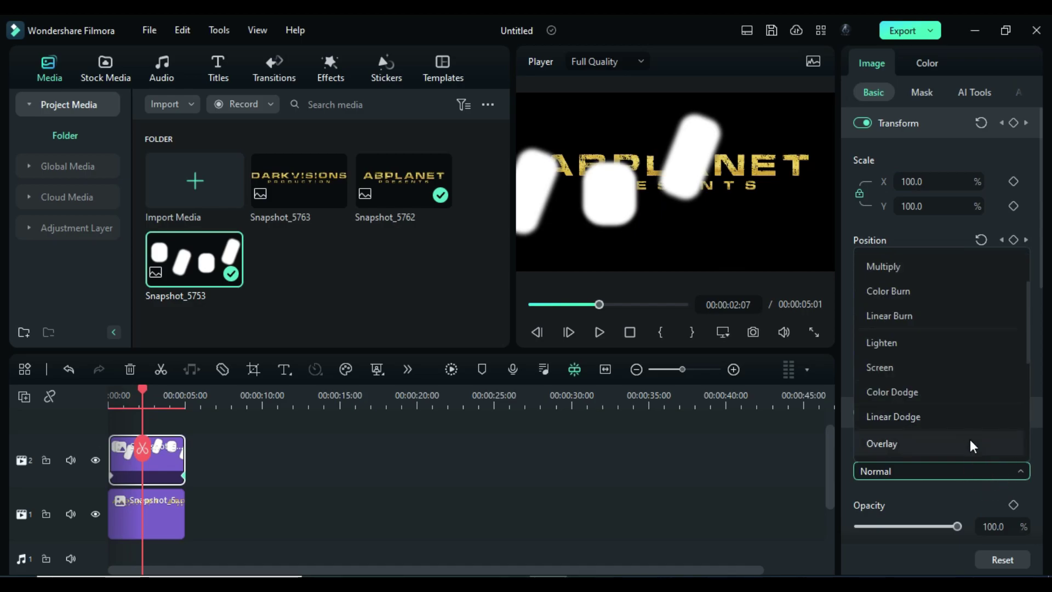
pyautogui.click(971, 441)
pyautogui.moveTo(114, 399); pyautogui.dragTo(184, 414)
# Add the DARKVISIONS image Snapshot_5763 after the ABPLANET clip and place a copy of the white-shapes overlay above it
pyautogui.click(148, 506)
pyautogui.moveTo(298, 181); pyautogui.dragTo(208, 510)
pyautogui.click(153, 477)
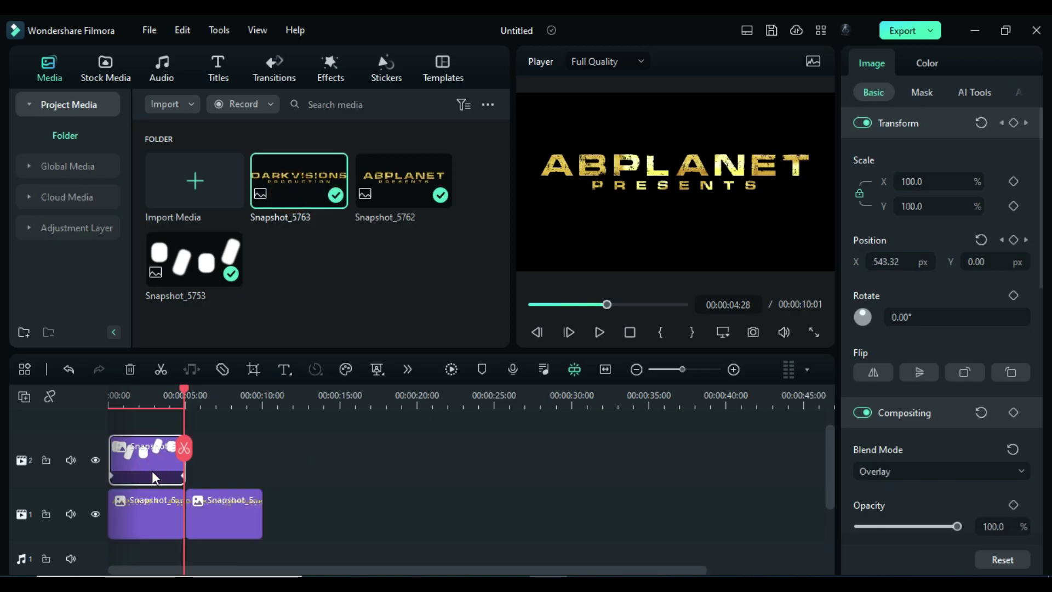
pyautogui.hotkey('ctrl', 'c')
pyautogui.hotkey('ctrl', 'v')
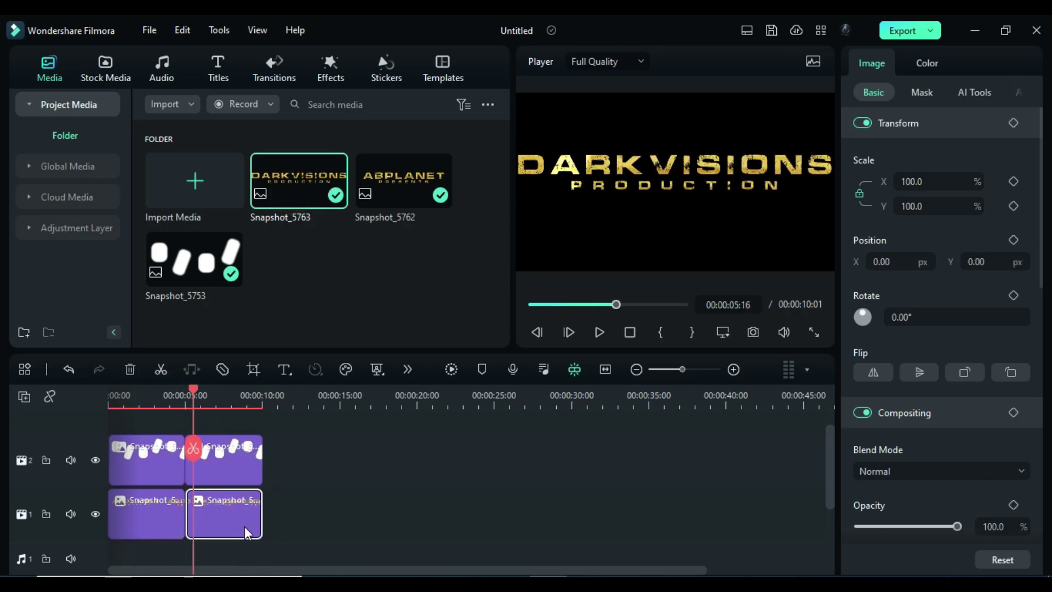
pyautogui.moveTo(245, 533); pyautogui.dragTo(242, 533)
# Export the timeline as an MP4 named Text V, using Higher quality at 1920x1080 and 30 fps
pyautogui.scroll(1, 179, 438)
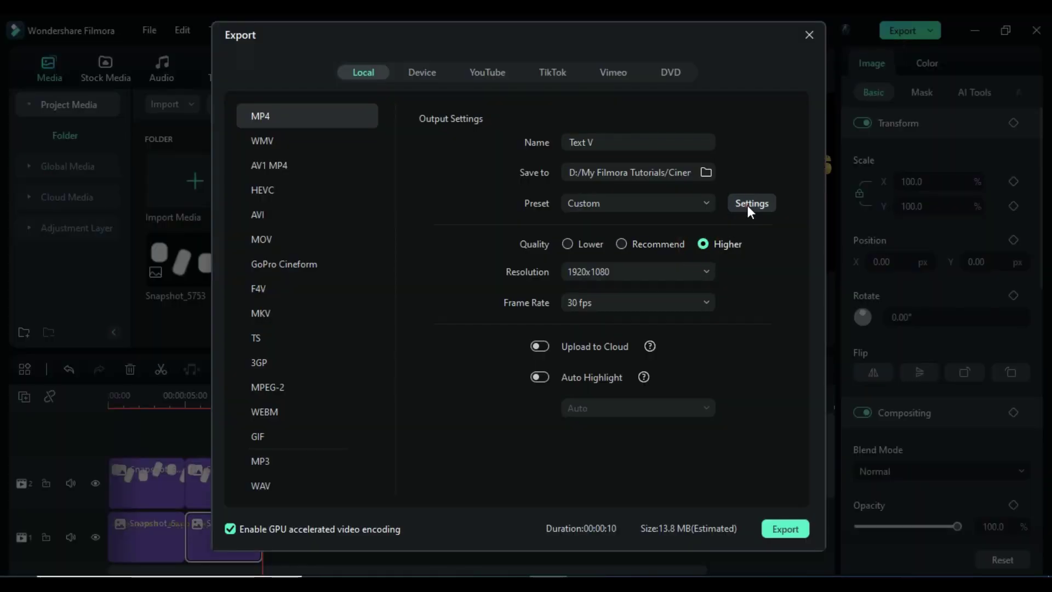
pyautogui.click(749, 203)
pyautogui.click(602, 507)
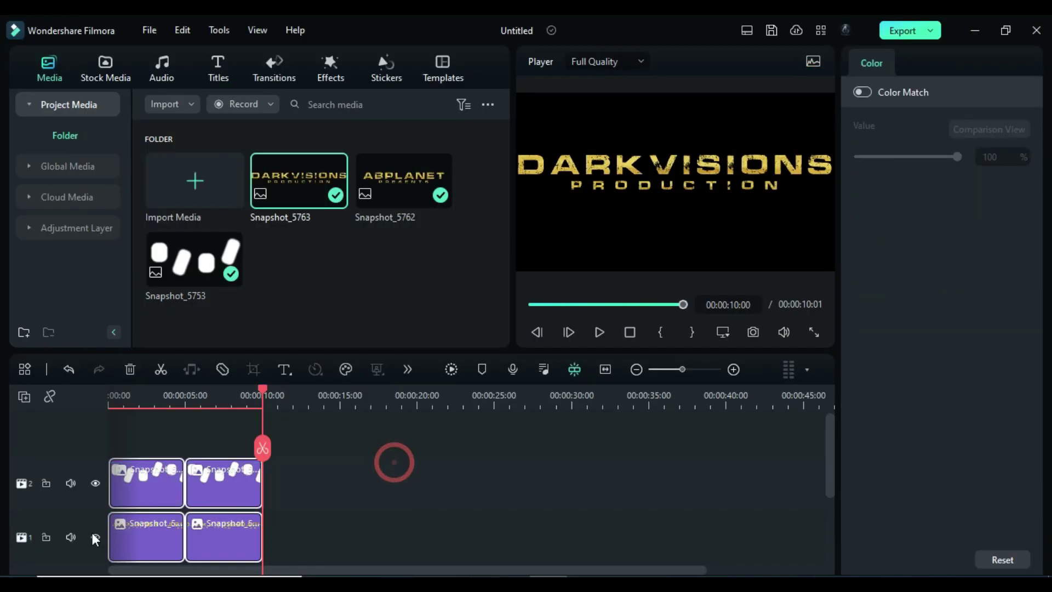
# Delete all clips from the timeline and import the exported Text V video into the project media
pyautogui.hotkey('ctrl', 'a')
pyautogui.press('Delete')
pyautogui.click(173, 185)
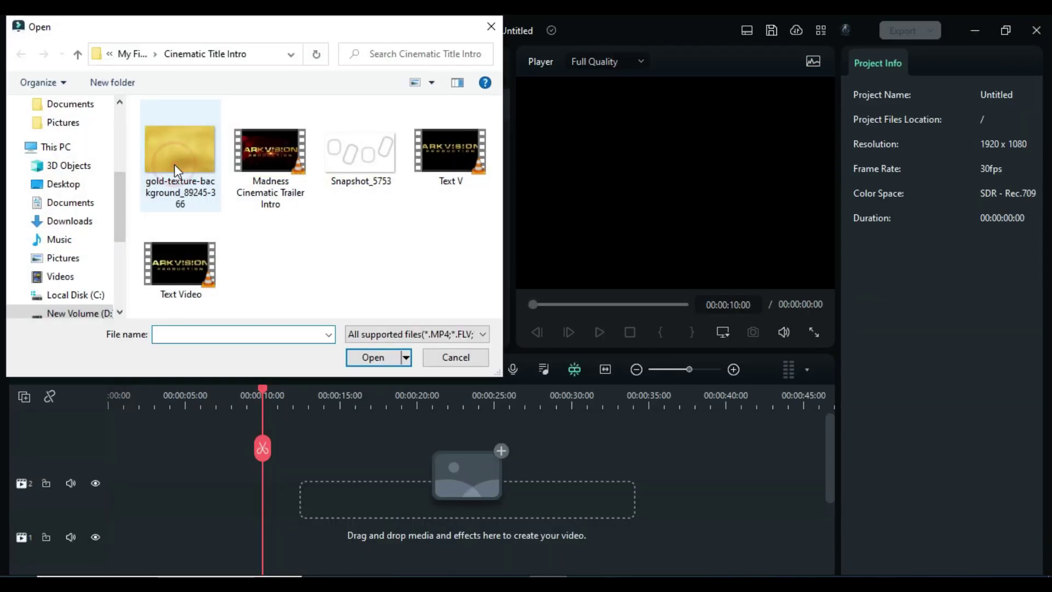
pyautogui.click(450, 151)
pyautogui.click(373, 357)
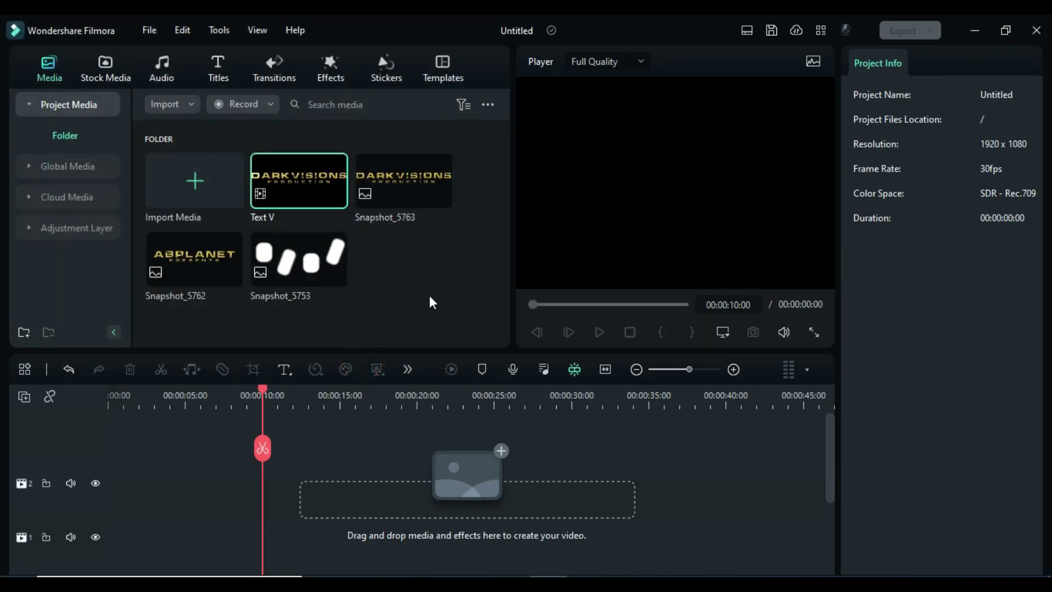
pyautogui.click(429, 297)
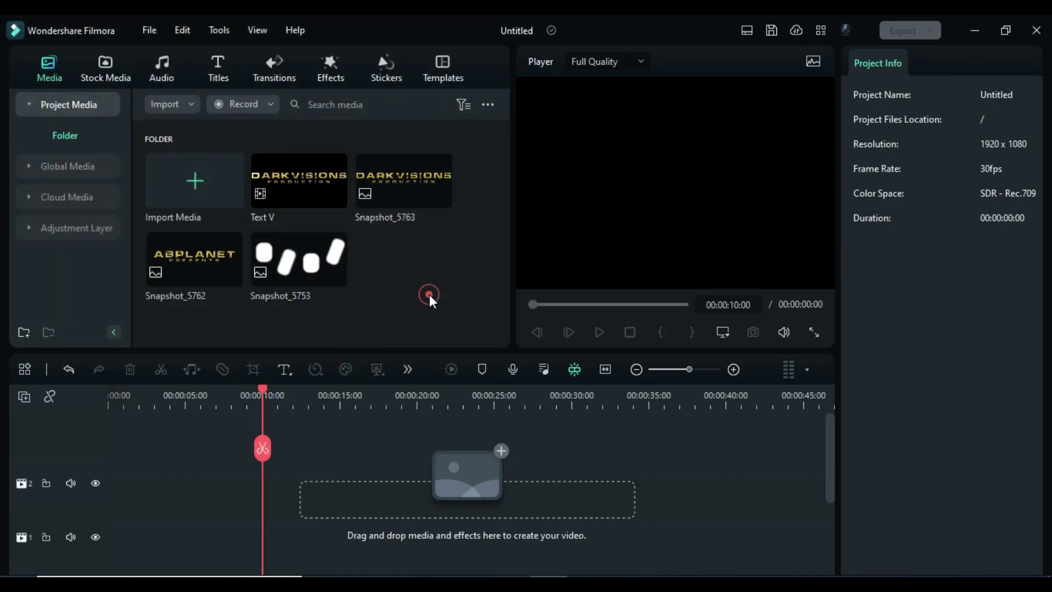
# Add the Dynamic Cinematic Background sticker at the start of video track 2 and trim it to end at 00:00:03:27
pyautogui.click(385, 68)
pyautogui.moveTo(305, 182); pyautogui.dragTo(116, 492)
pyautogui.moveTo(176, 391); pyautogui.dragTo(170, 390)
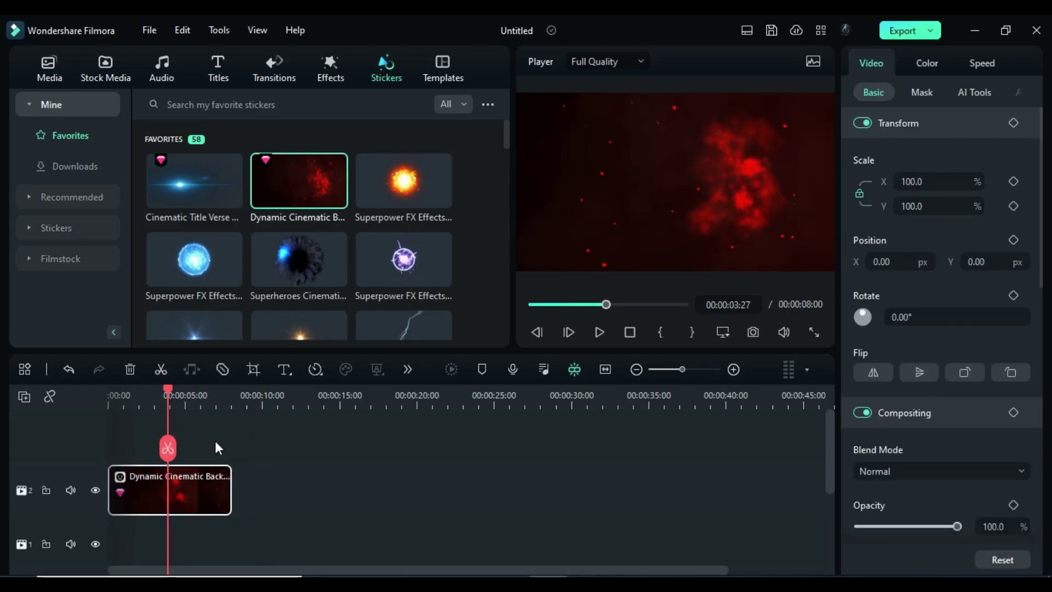
pyautogui.moveTo(230, 496); pyautogui.dragTo(164, 499)
# Set the background sticker's white balance to a temperature of -4 and a tint of 0.2
pyautogui.click(927, 63)
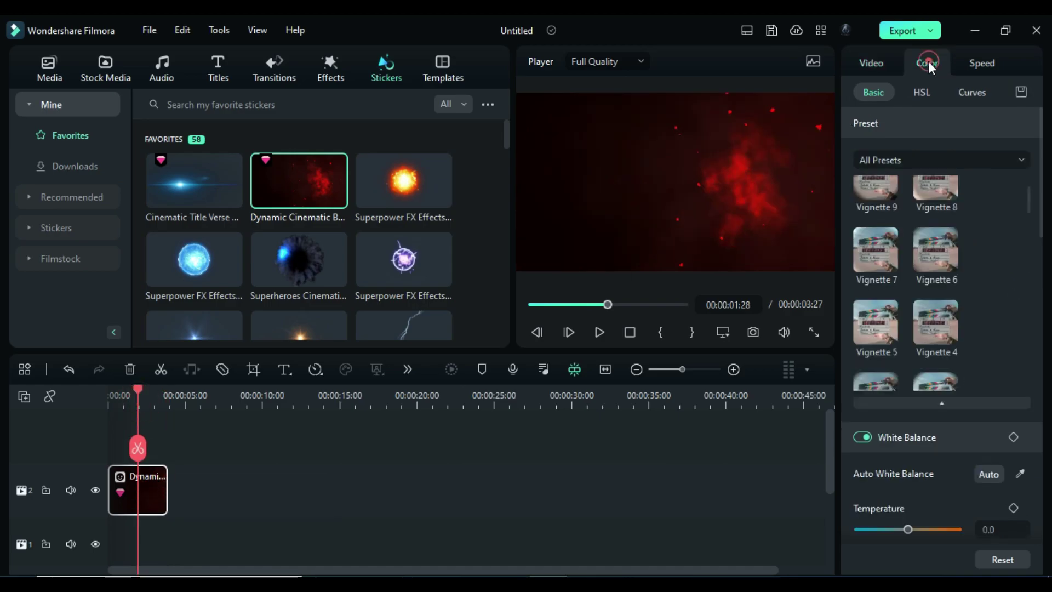
pyautogui.doubleClick(987, 436)
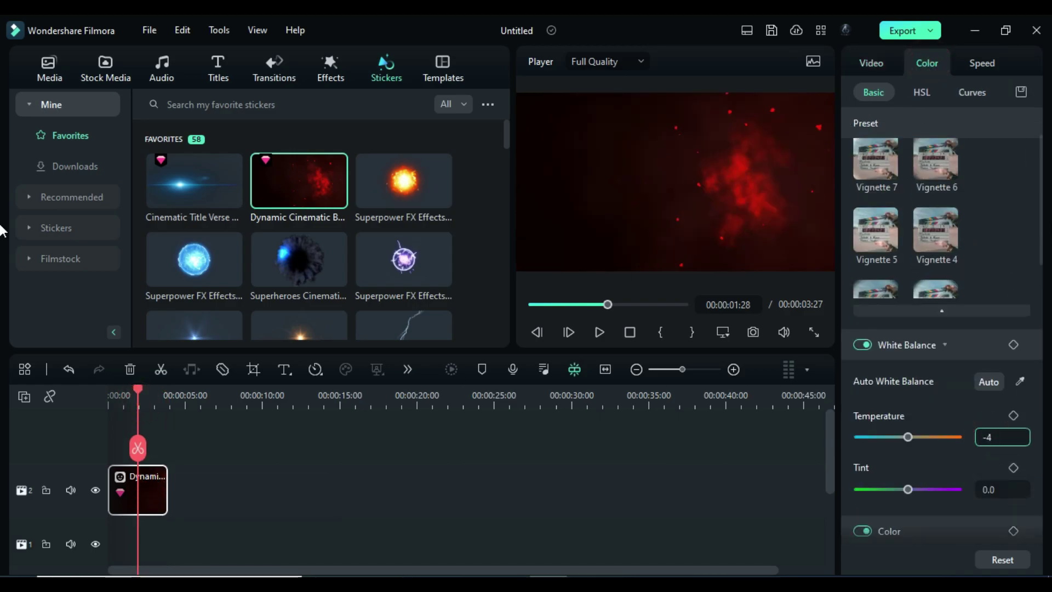
pyautogui.press('Return')
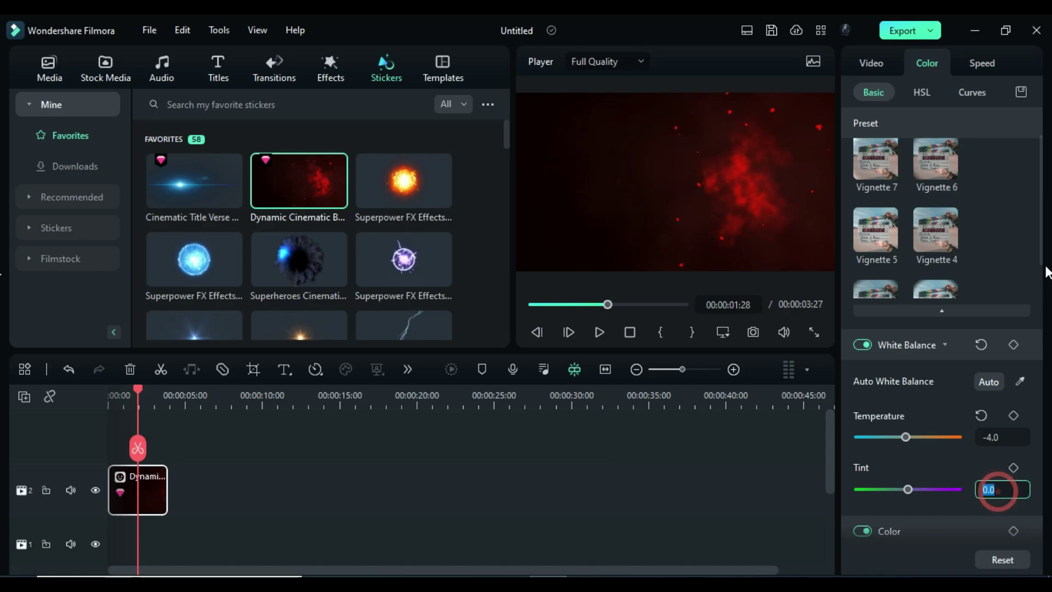
pyautogui.write('0.2')
pyautogui.press('Return')
# Set the background sticker's contrast to 73 and its vibrance to -40
pyautogui.scroll(-5, 1002, 279)
pyautogui.scroll(-1, 999, 438)
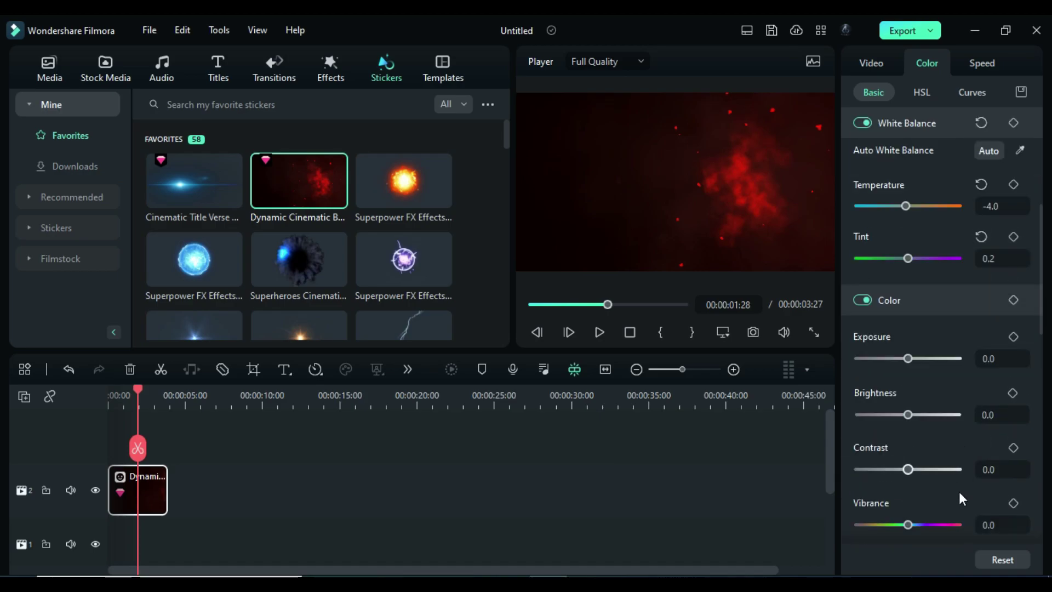
pyautogui.doubleClick(988, 469)
pyautogui.write('73')
pyautogui.press('Return')
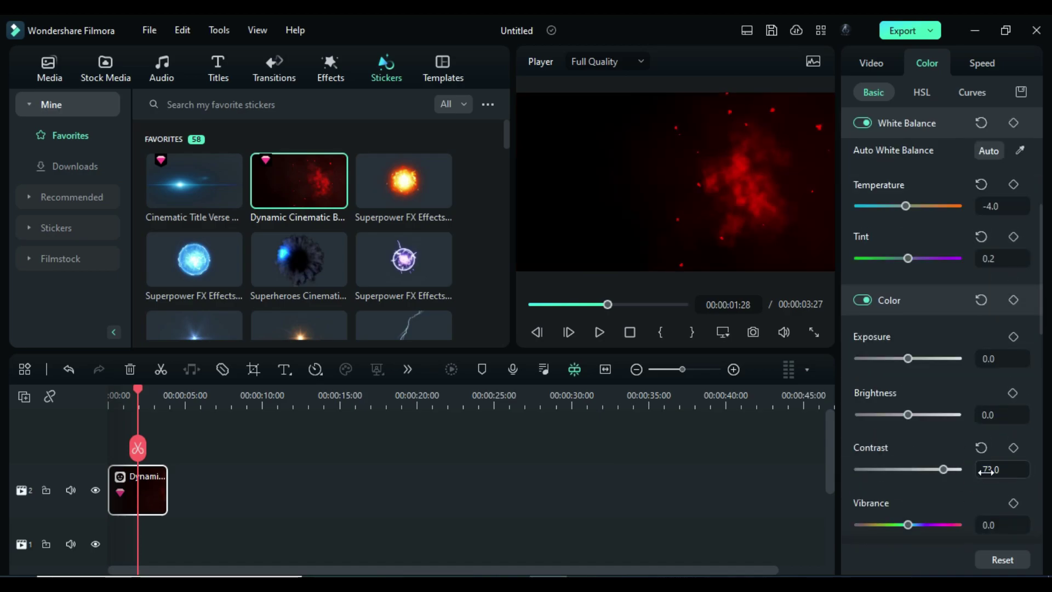
pyautogui.scroll(-1, 986, 471)
pyautogui.write('-4')
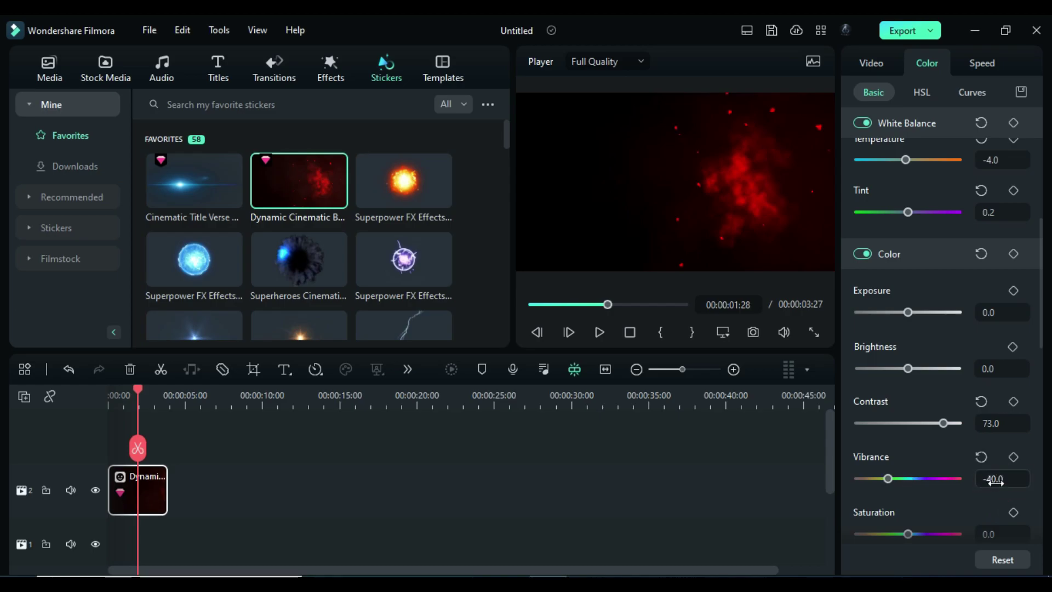
# Place a copy of the background clip directly after the first one on track 2 and flip the copy horizontally
pyautogui.click(169, 406)
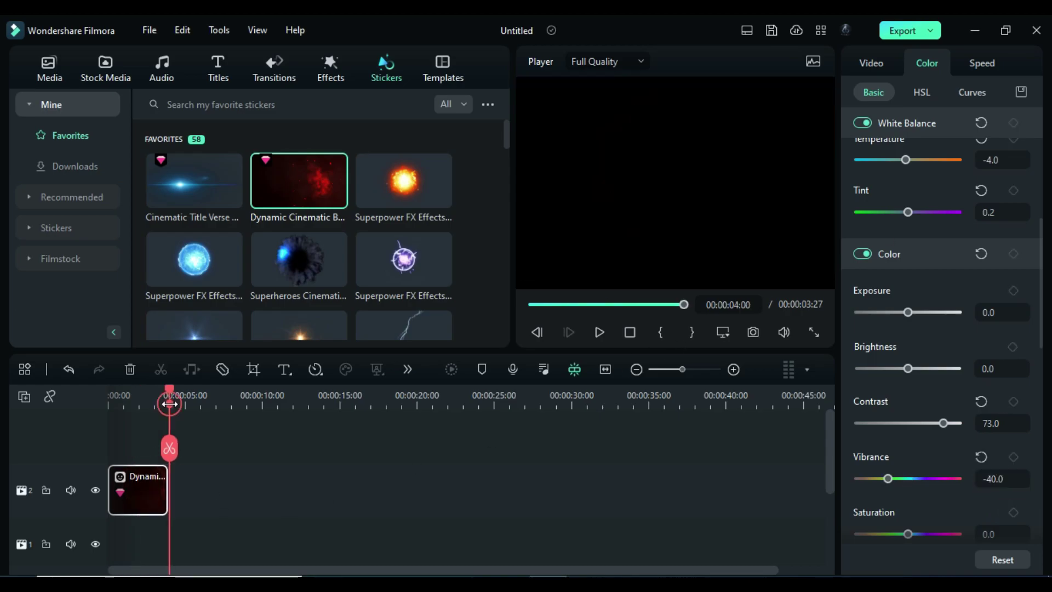
pyautogui.hotkey('ctrl', 'v')
pyautogui.moveTo(209, 479); pyautogui.dragTo(202, 472)
pyautogui.click(197, 407)
pyautogui.click(869, 62)
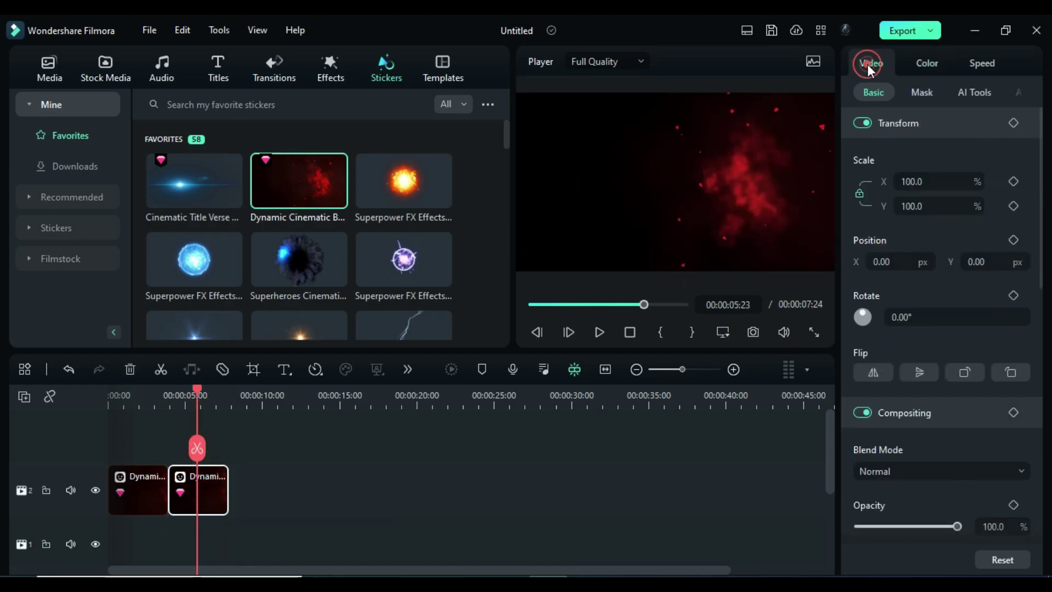
pyautogui.click(873, 371)
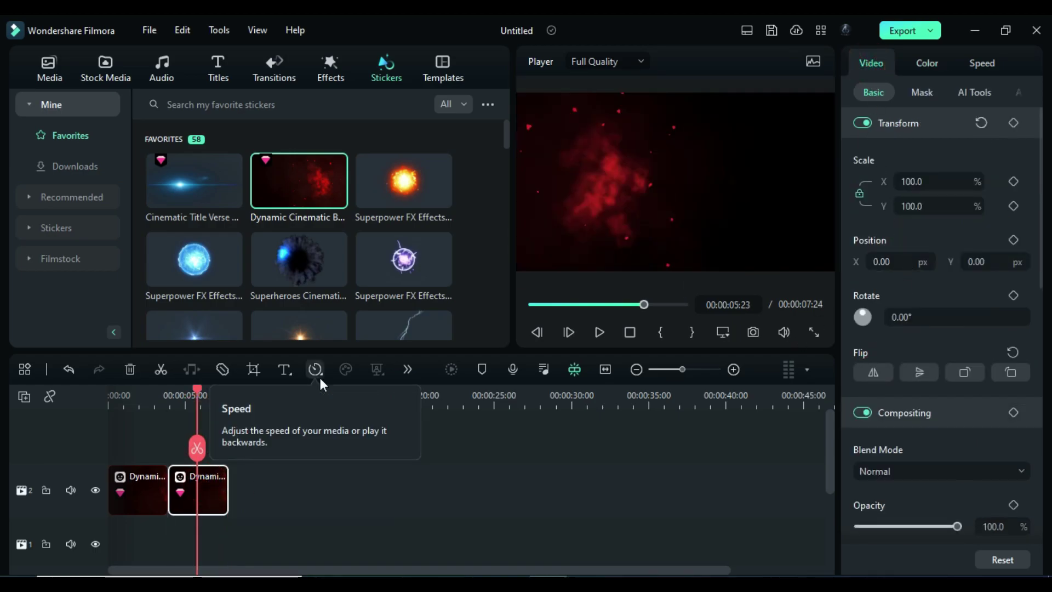
# Add the downloaded Fire Particle Effect Element 09 sticker at the start of track 3 and trim it to the first background clip's end
pyautogui.scroll(-3, 349, 287)
pyautogui.scroll(-3, 346, 287)
pyautogui.click(75, 166)
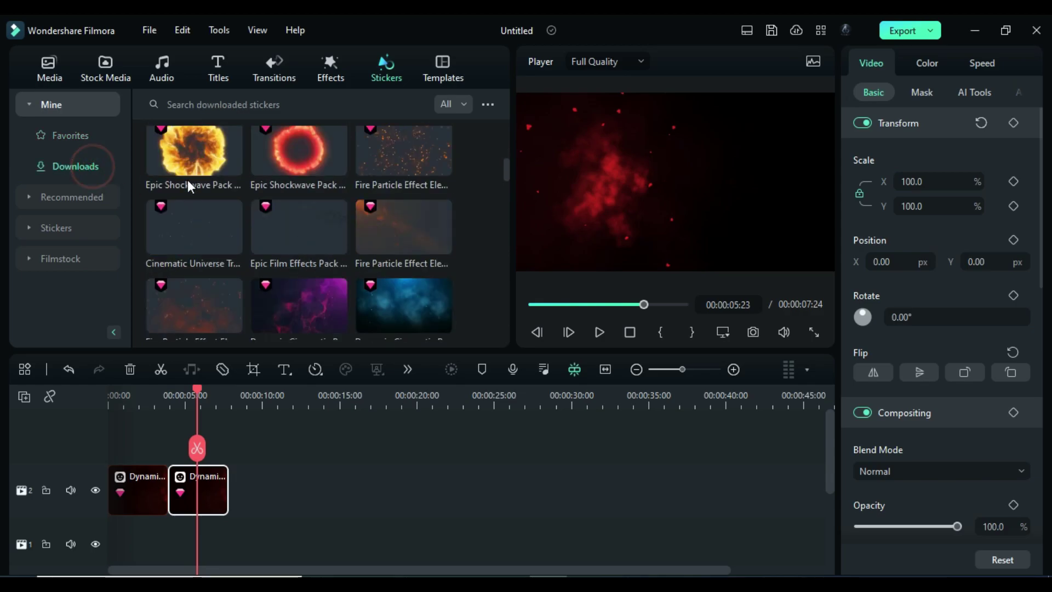
pyautogui.moveTo(404, 227); pyautogui.dragTo(109, 440)
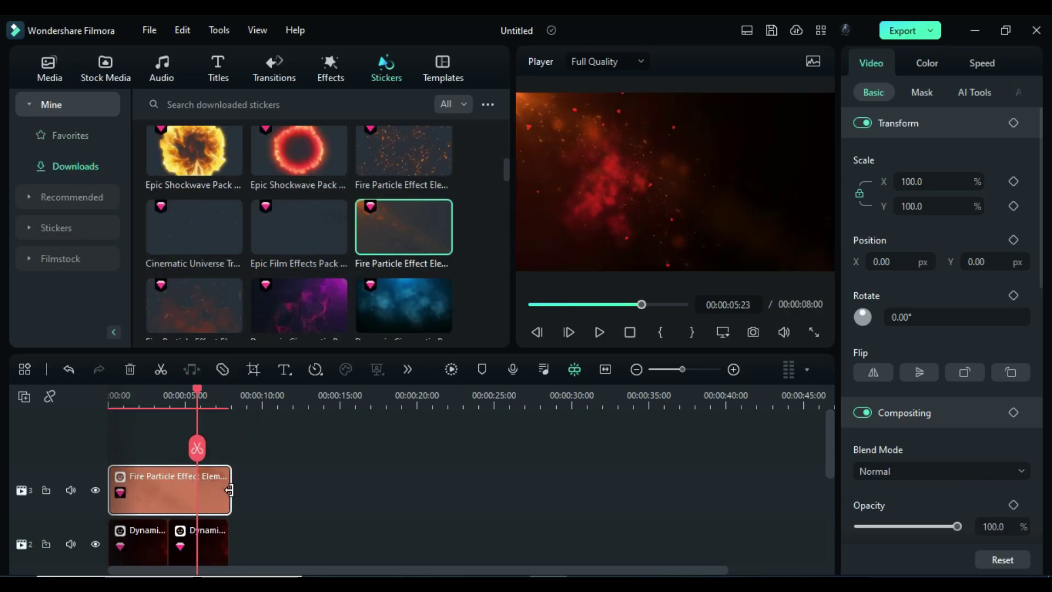
pyautogui.moveTo(229, 491); pyautogui.dragTo(158, 480)
# Flip the fire particle clip vertically and scale it uniformly to about 112.3%
pyautogui.click(137, 503)
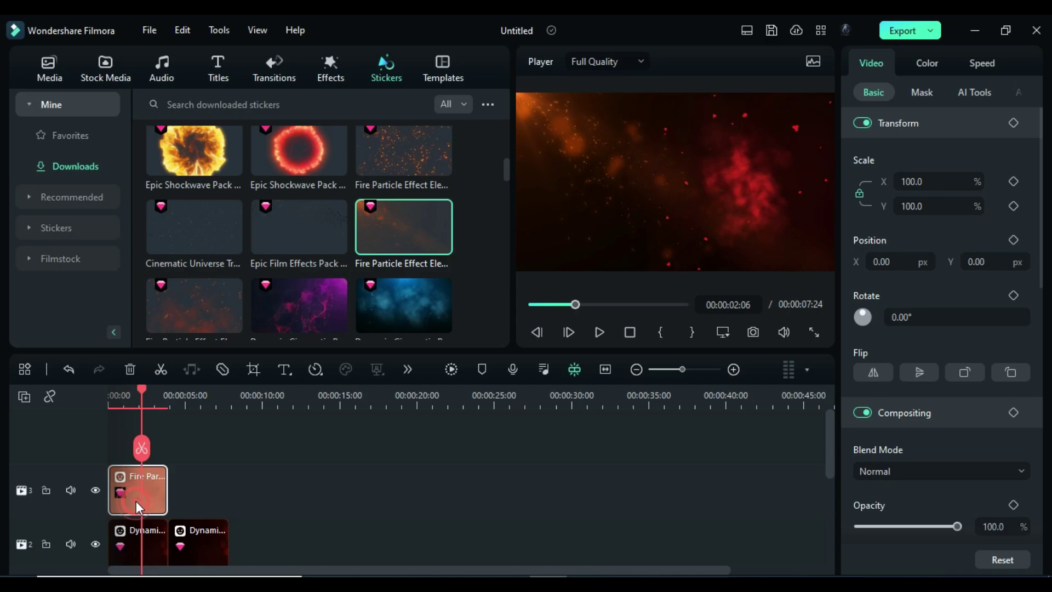
pyautogui.click(912, 372)
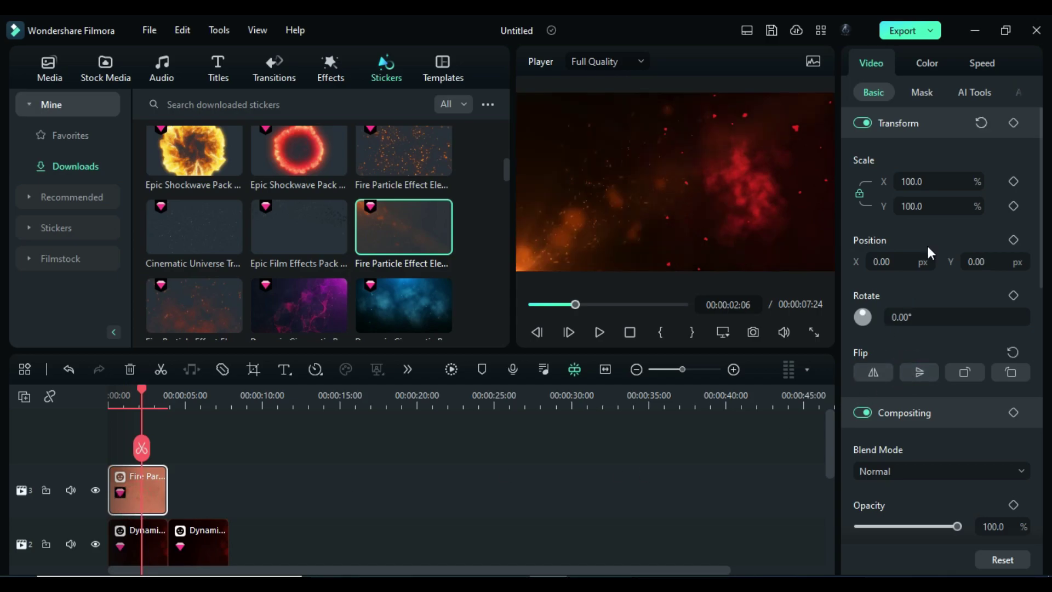
pyautogui.moveTo(933, 206); pyautogui.dragTo(965, 205)
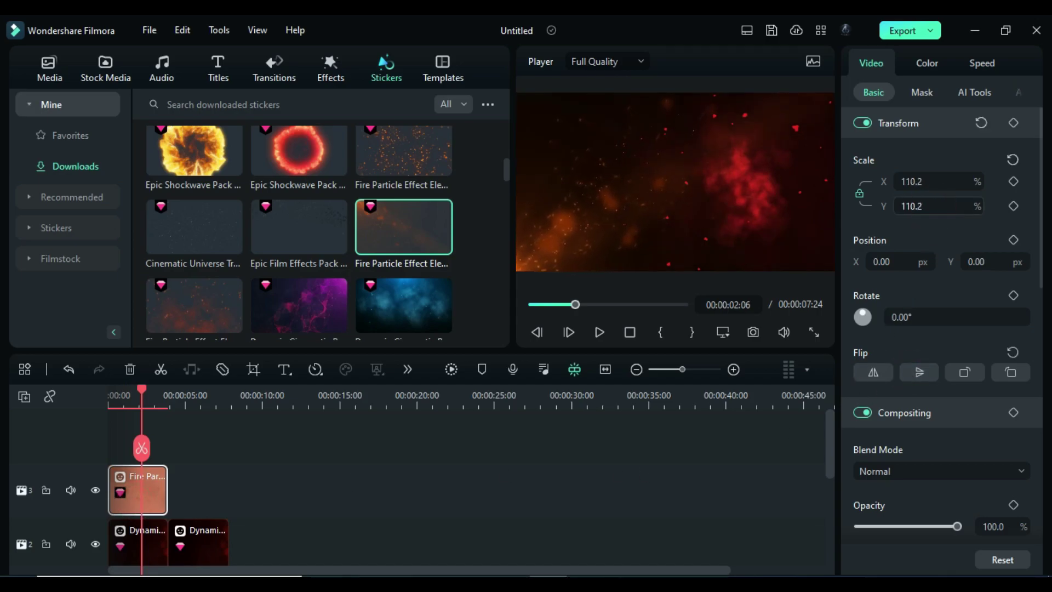
# Adjust the fire particle clip's color curves, lowering the midtones of the white curve and raising those of the red curve
pyautogui.click(929, 62)
pyautogui.click(971, 92)
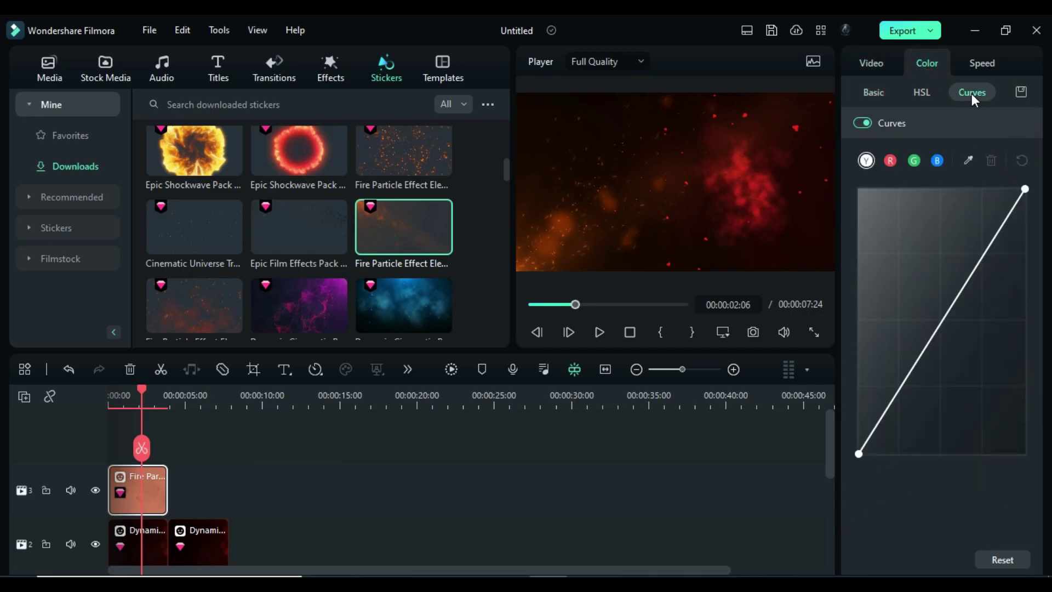
pyautogui.moveTo(952, 317); pyautogui.dragTo(932, 308)
pyautogui.click(890, 161)
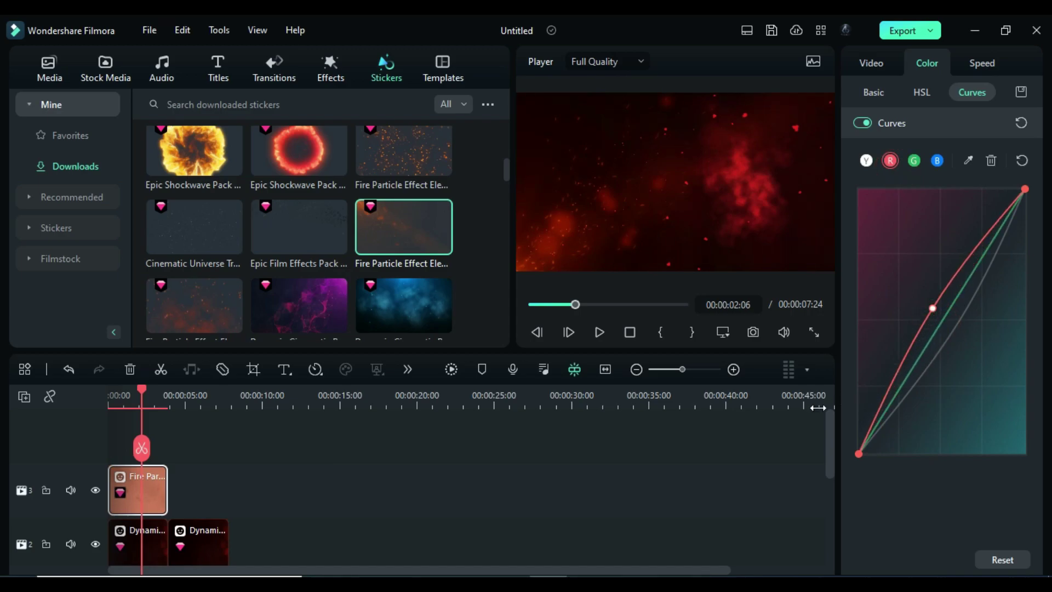
# Place a copy of the fire particle clip directly after the first one on track 3 and flip the copy horizontally
pyautogui.click(168, 405)
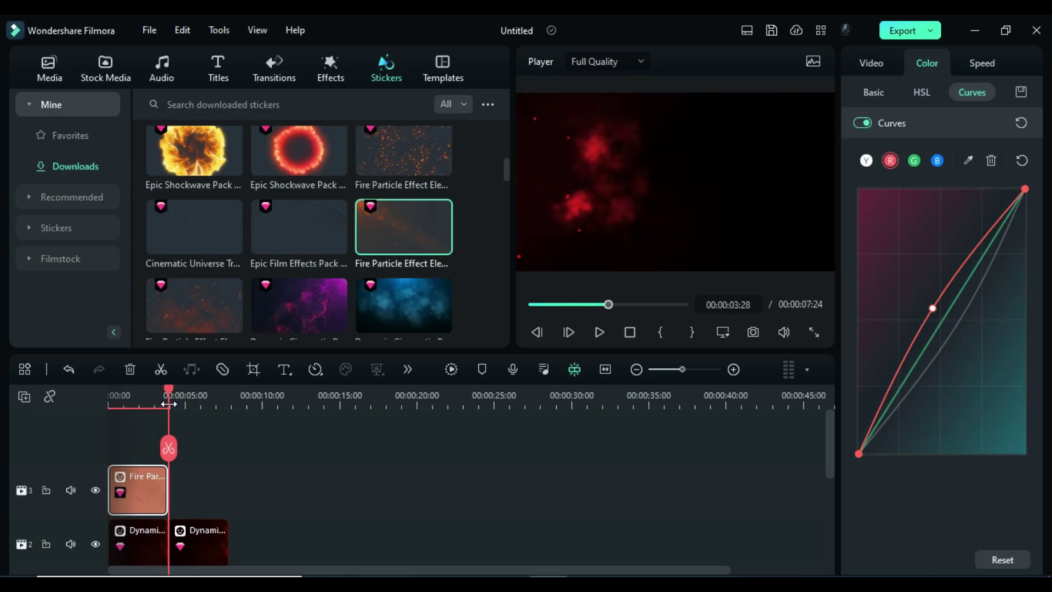
pyautogui.hotkey('ctrl', 'v')
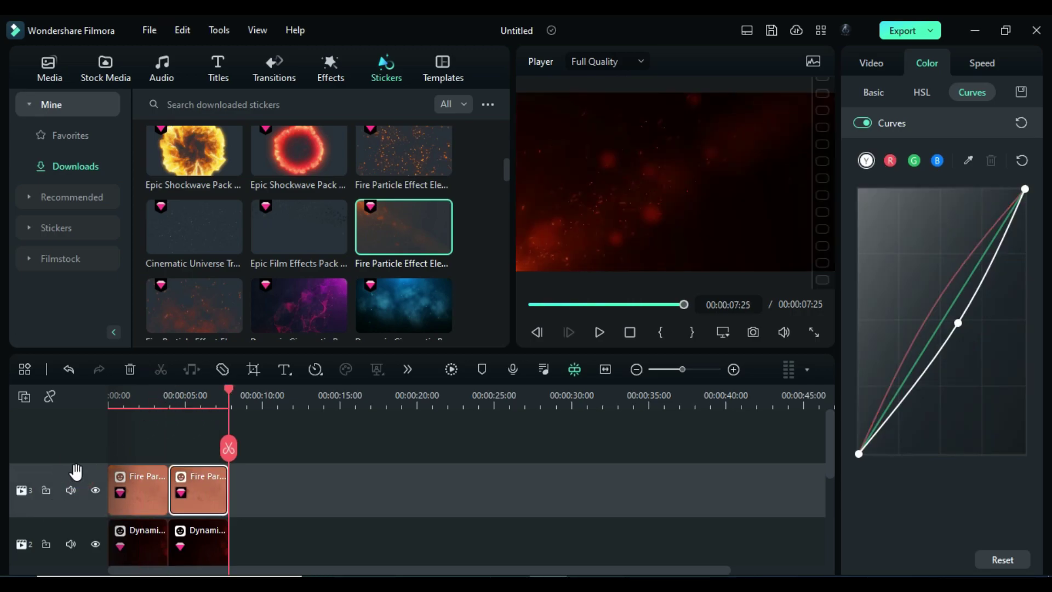
pyautogui.click(871, 63)
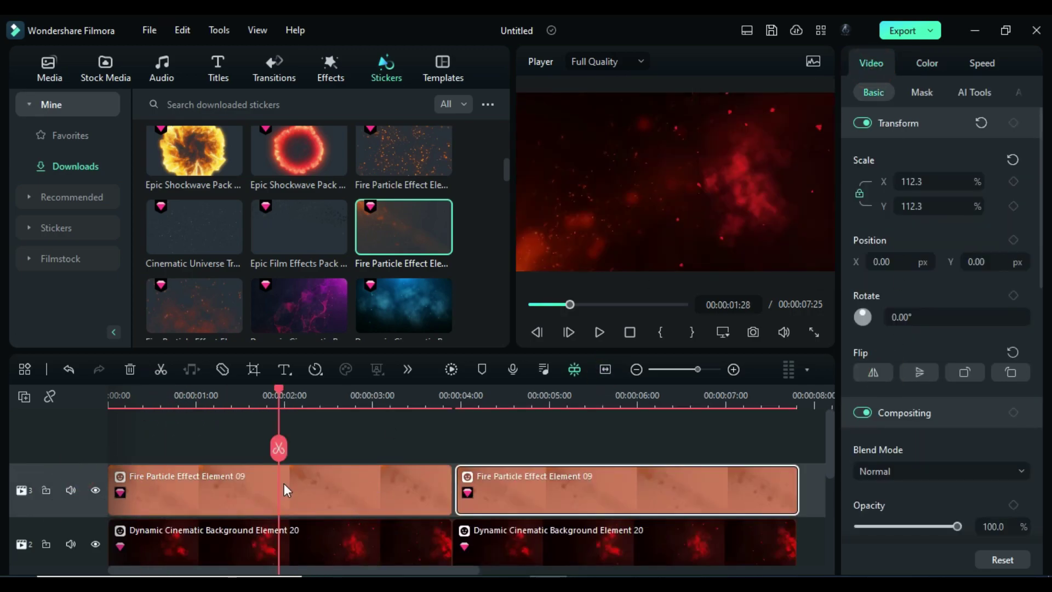
# Add the Text V video above the fire particle clips from the timeline start and split it at 00:00:05:00
pyautogui.click(49, 66)
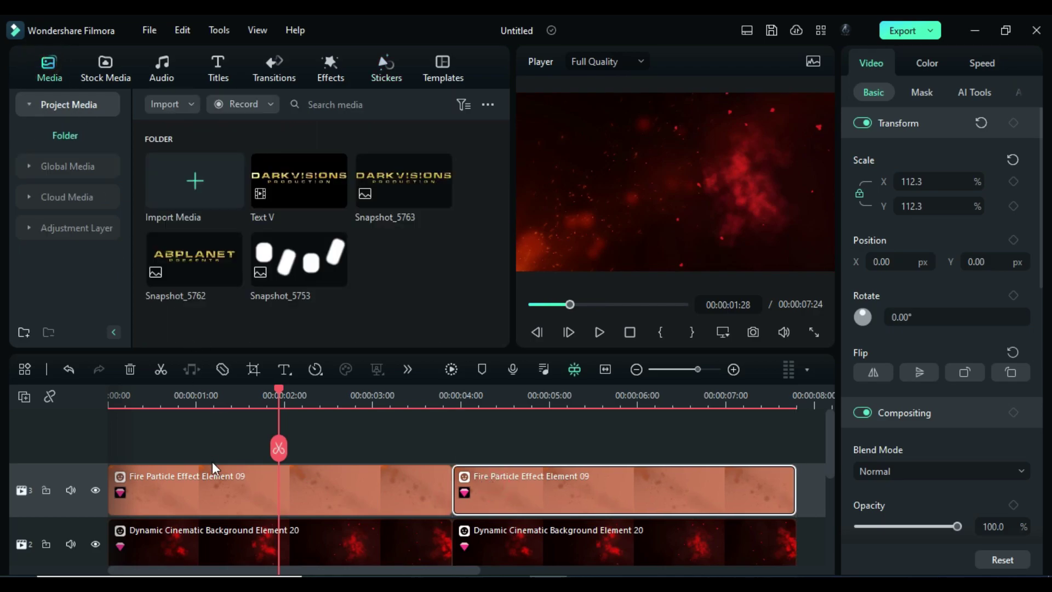
pyautogui.moveTo(298, 181); pyautogui.dragTo(367, 482)
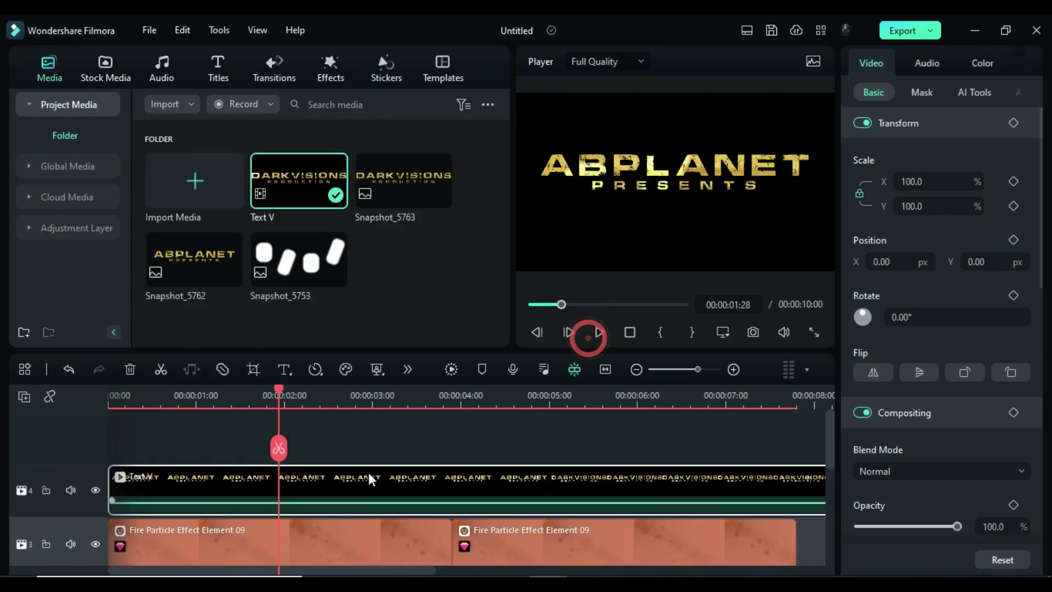
pyautogui.scroll(-3, 358, 475)
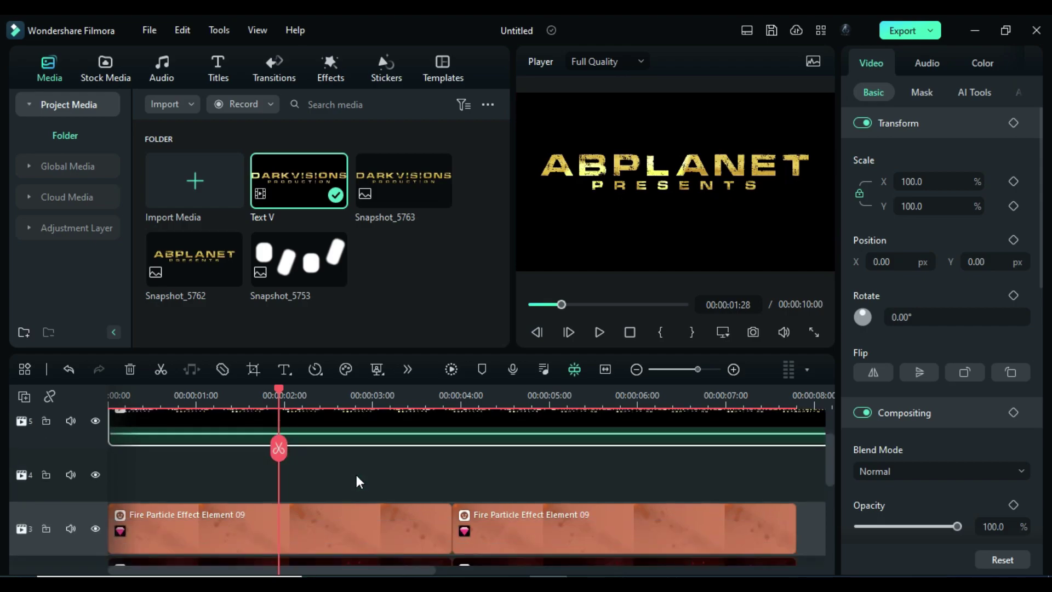
pyautogui.moveTo(279, 390); pyautogui.dragTo(548, 394)
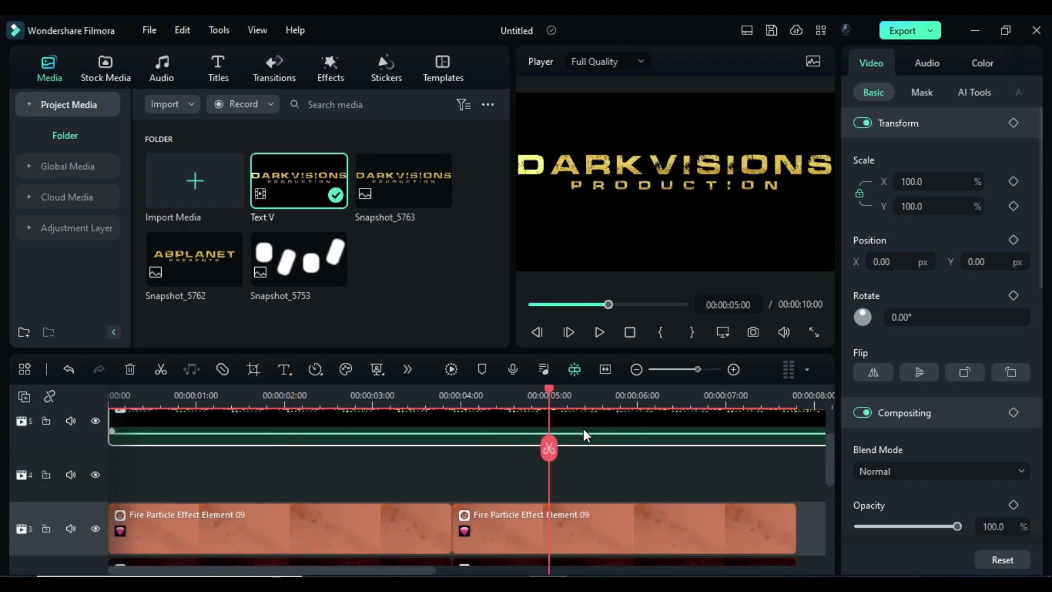
pyautogui.click(548, 448)
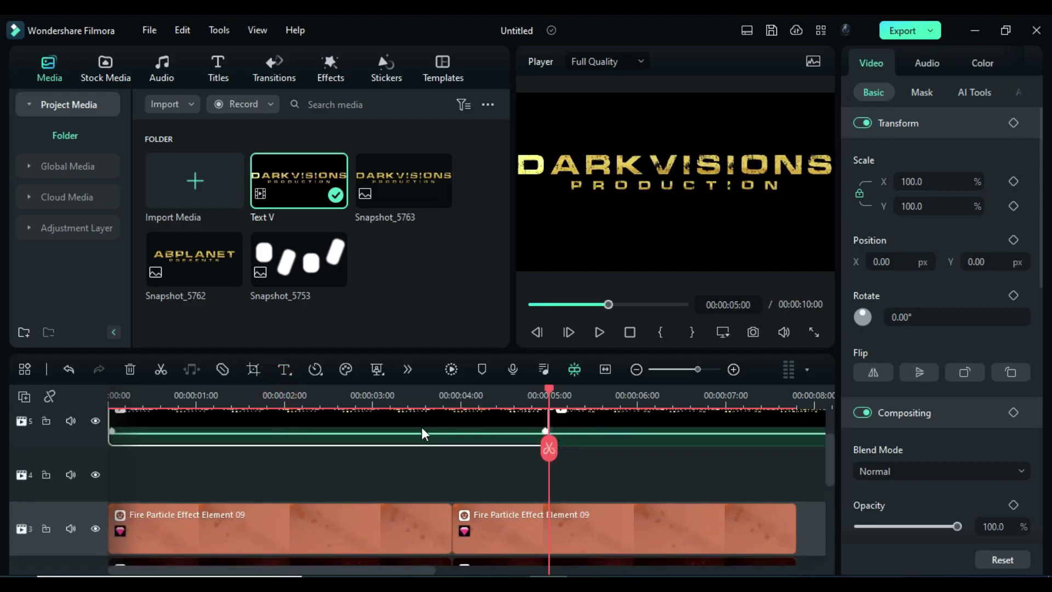
# Apply the Remove Black BG effect to both Text V segments
pyautogui.click(330, 68)
pyautogui.click(67, 166)
pyautogui.moveTo(299, 181); pyautogui.dragTo(637, 493)
# Give the ABPLANET segment a black Projection drop shadow with a 90° angle, 2% distance, 5% blur and 100% opacity
pyautogui.click(315, 477)
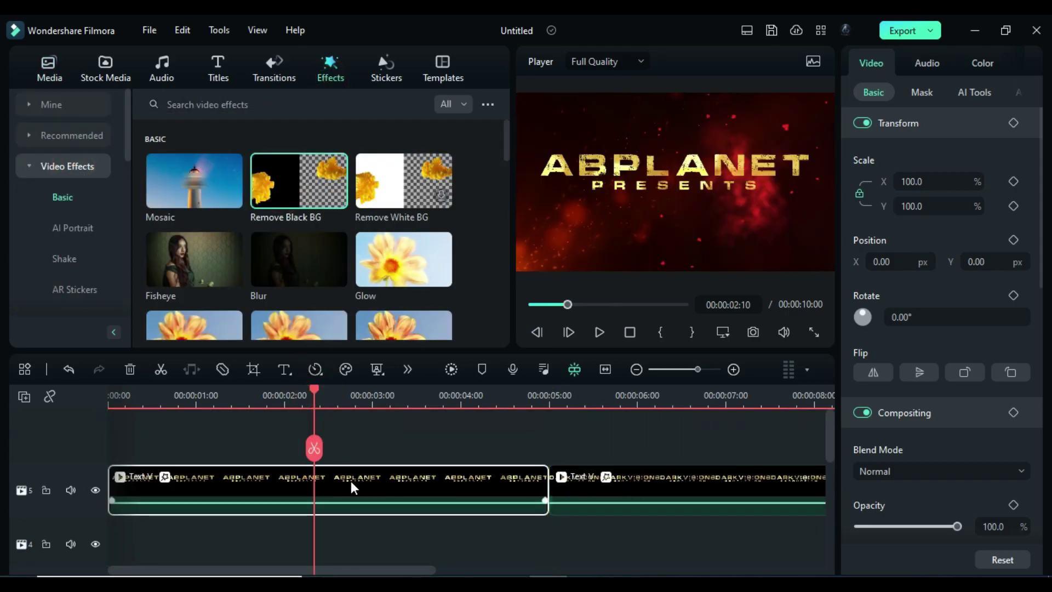
pyautogui.scroll(-1, 350, 482)
pyautogui.scroll(-5, 990, 446)
pyautogui.click(918, 439)
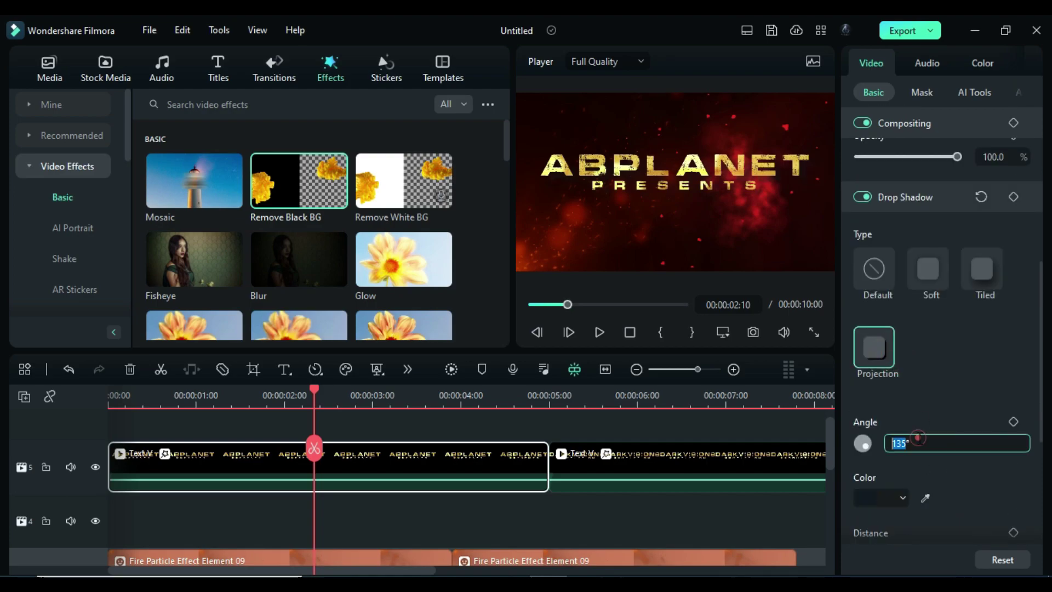
pyautogui.scroll(-3, 975, 500)
# Set the DARKVISIONS segment's Projection drop shadow to a 90° angle, black color, 2% distance and 5% blur
pyautogui.click(662, 460)
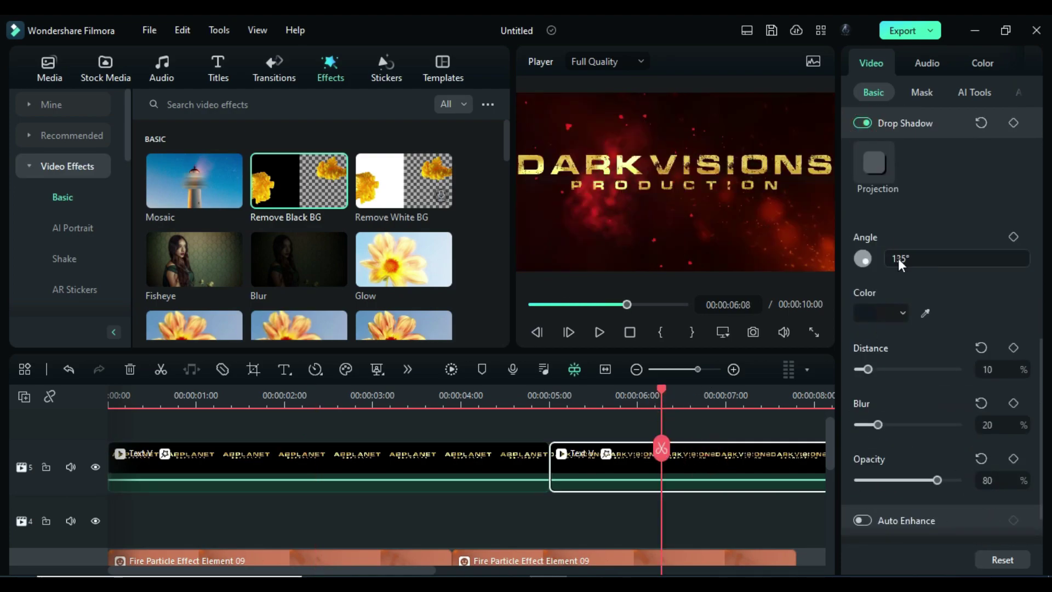
pyautogui.click(900, 259)
pyautogui.write('90')
pyautogui.click(881, 313)
pyautogui.click(866, 416)
pyautogui.click(993, 369)
pyautogui.write('2')
pyautogui.click(992, 425)
pyautogui.write('5')
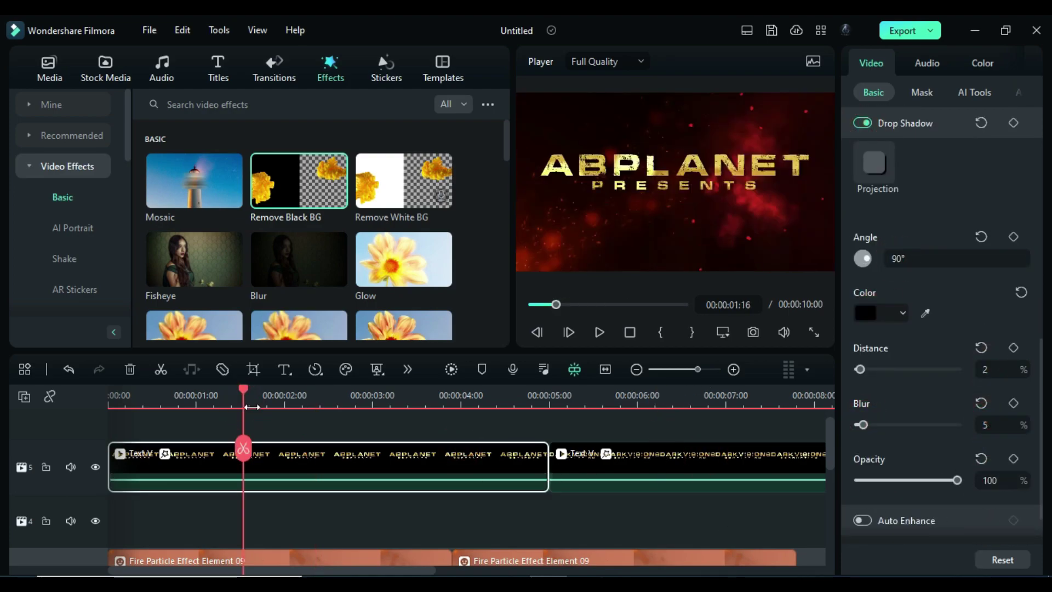
# Apply the Motion Blur effect to the ABPLANET segment with Blank edges, blur 100 and angle 90, starting from the timeline's beginning
pyautogui.click(109, 391)
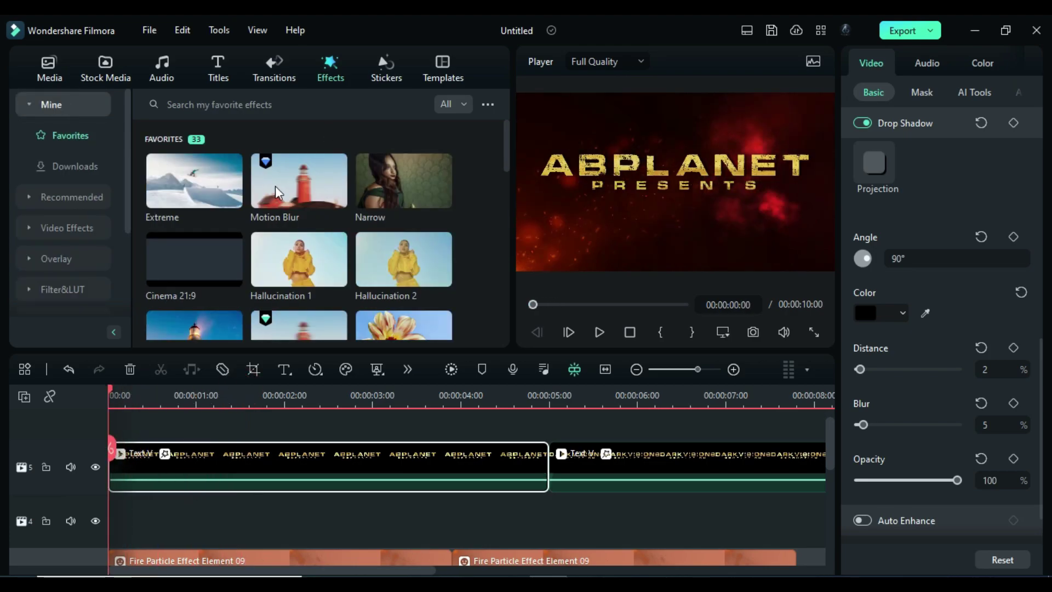
pyautogui.moveTo(299, 189); pyautogui.dragTo(153, 482)
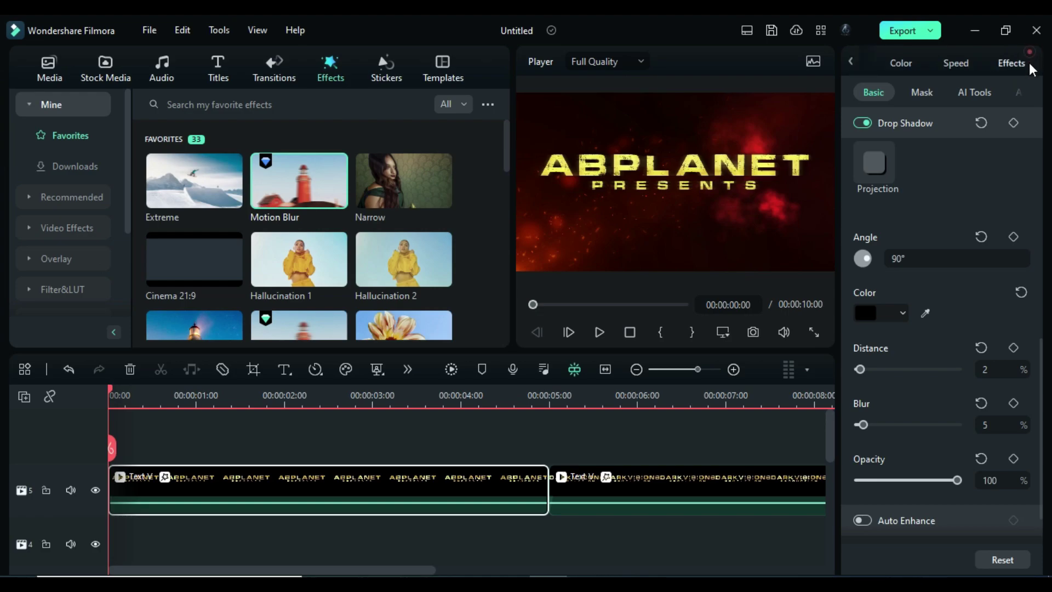
pyautogui.scroll(-1, 953, 521)
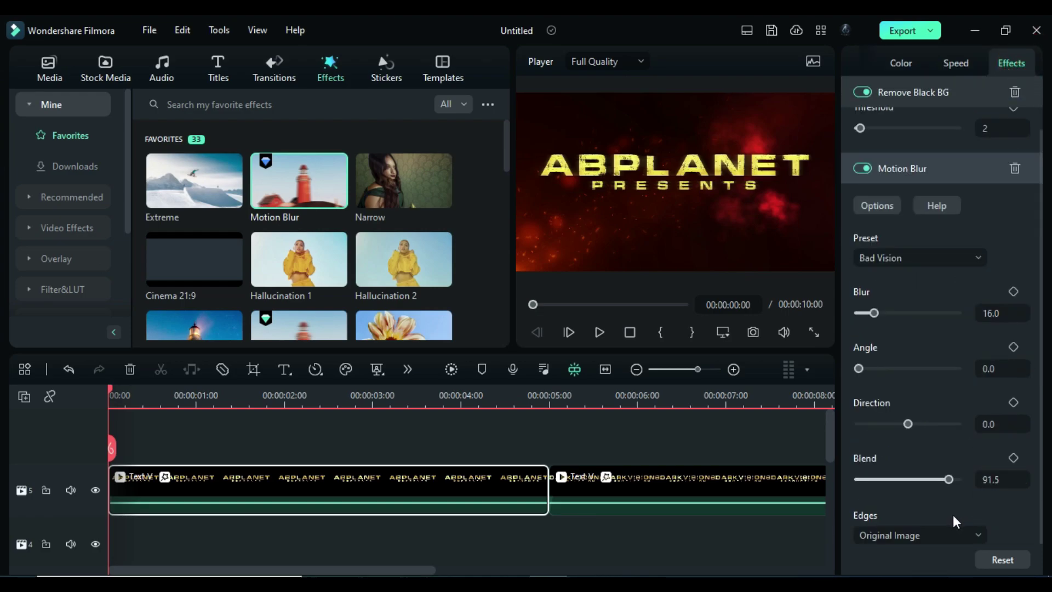
pyautogui.click(896, 535)
pyautogui.click(907, 485)
pyautogui.moveTo(875, 320); pyautogui.dragTo(978, 326)
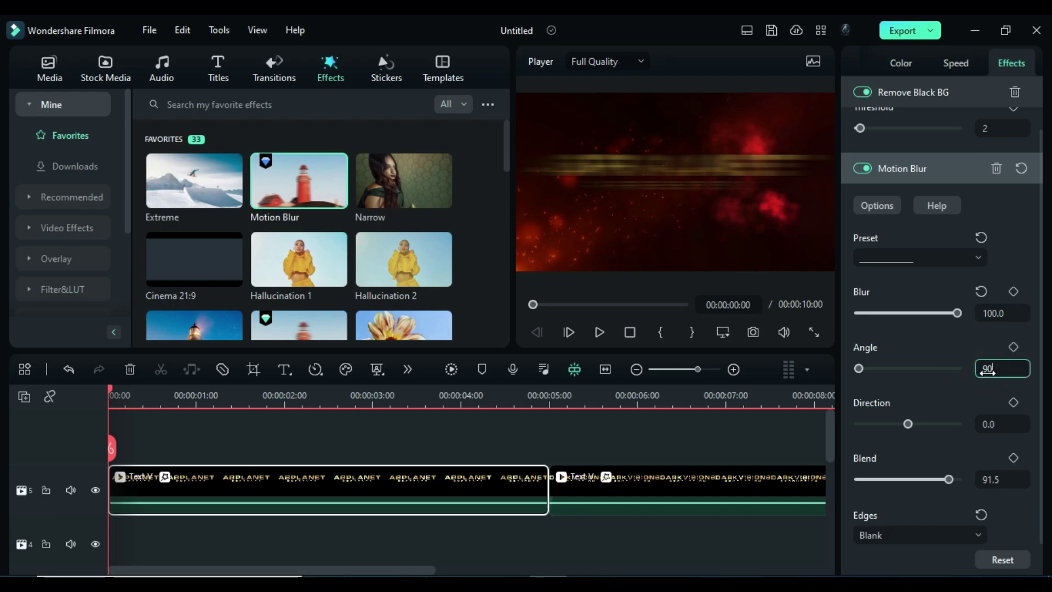
pyautogui.press('Return')
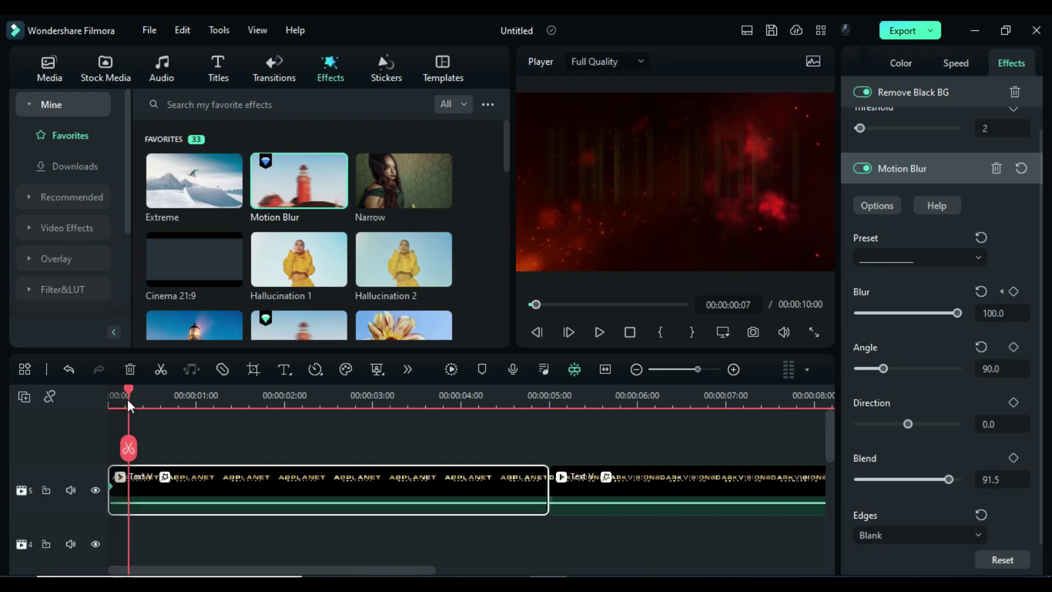
# Keyframe the ABPLANET segment's motion blur to 0 at 00:00:00:09 and add Transform keyframes at 100% scale at the same time
pyautogui.moveTo(962, 317); pyautogui.dragTo(833, 312)
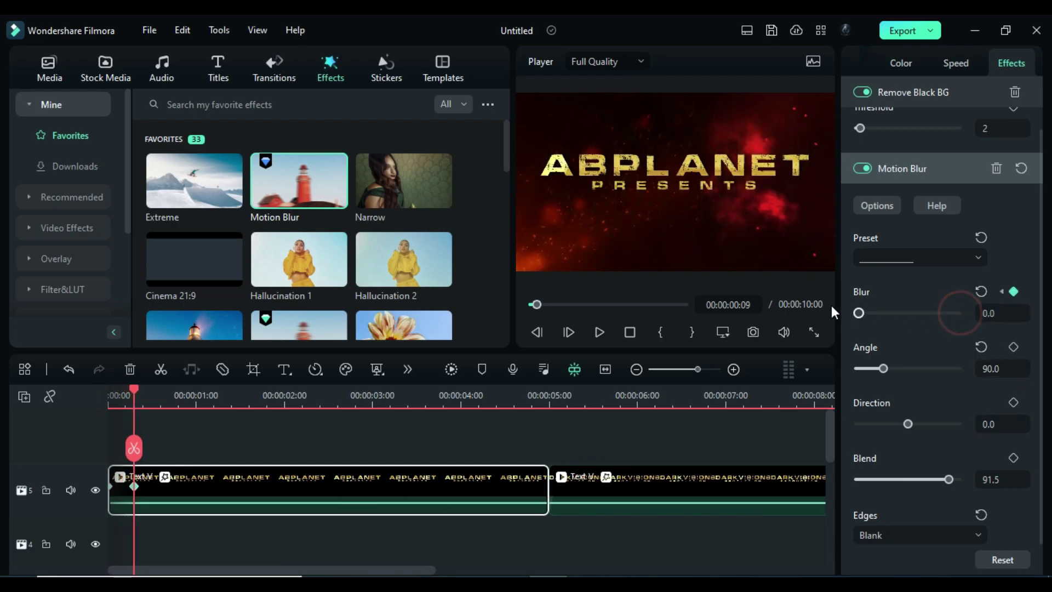
pyautogui.scroll(3, 868, 61)
pyautogui.click(867, 61)
pyautogui.scroll(10, 938, 273)
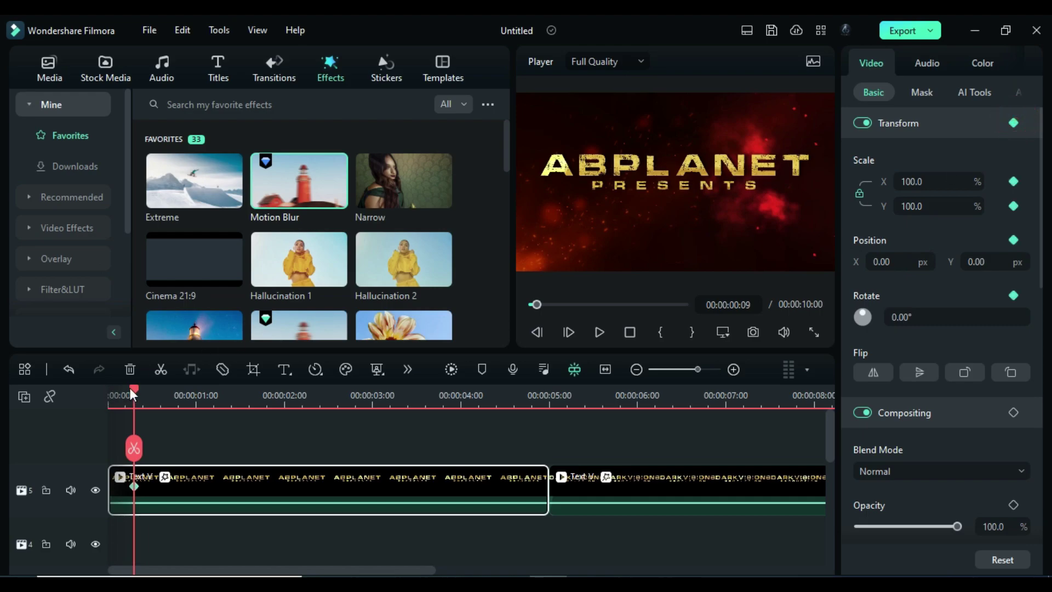
# Keyframe the ABPLANET segment's scale larger at the timeline's beginning, and to 80% with Y position -46 at 00:00:04:00
pyautogui.moveTo(131, 394); pyautogui.dragTo(94, 395)
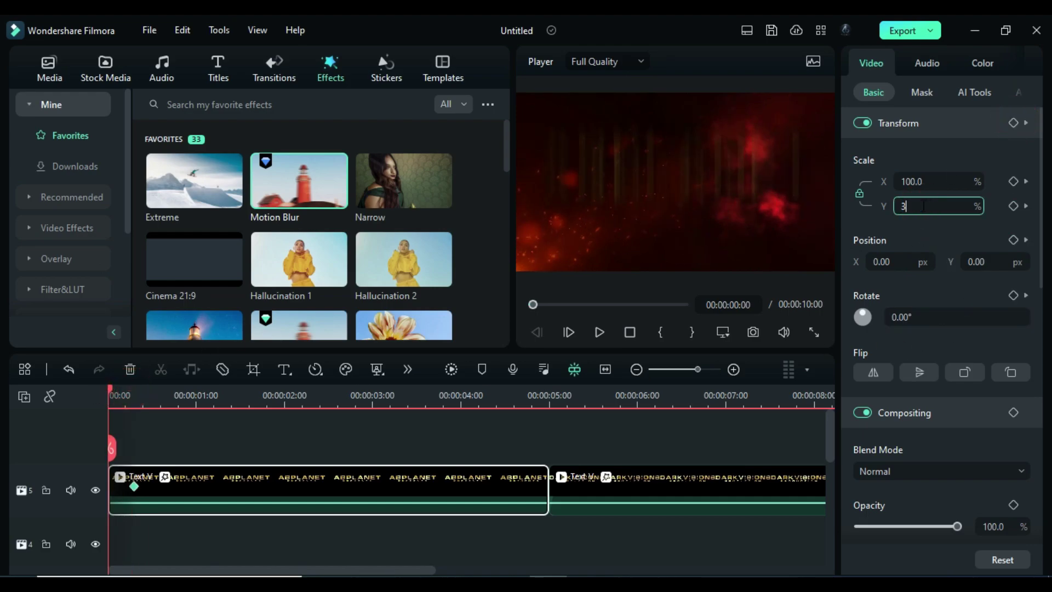
pyautogui.moveTo(114, 406); pyautogui.dragTo(135, 403)
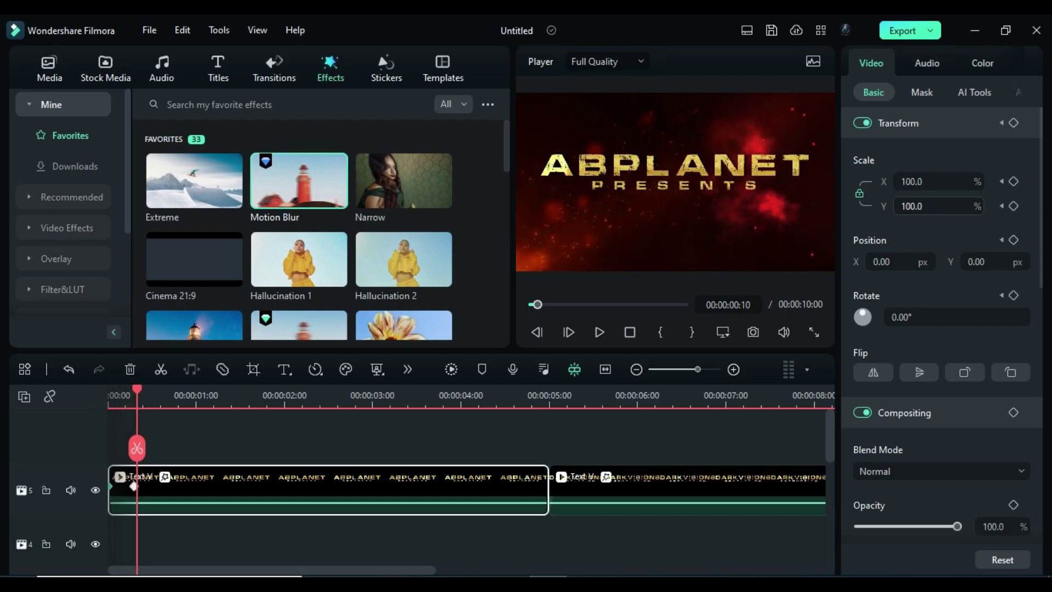
pyautogui.moveTo(143, 398); pyautogui.dragTo(452, 433)
pyautogui.scroll(-1, 488, 455)
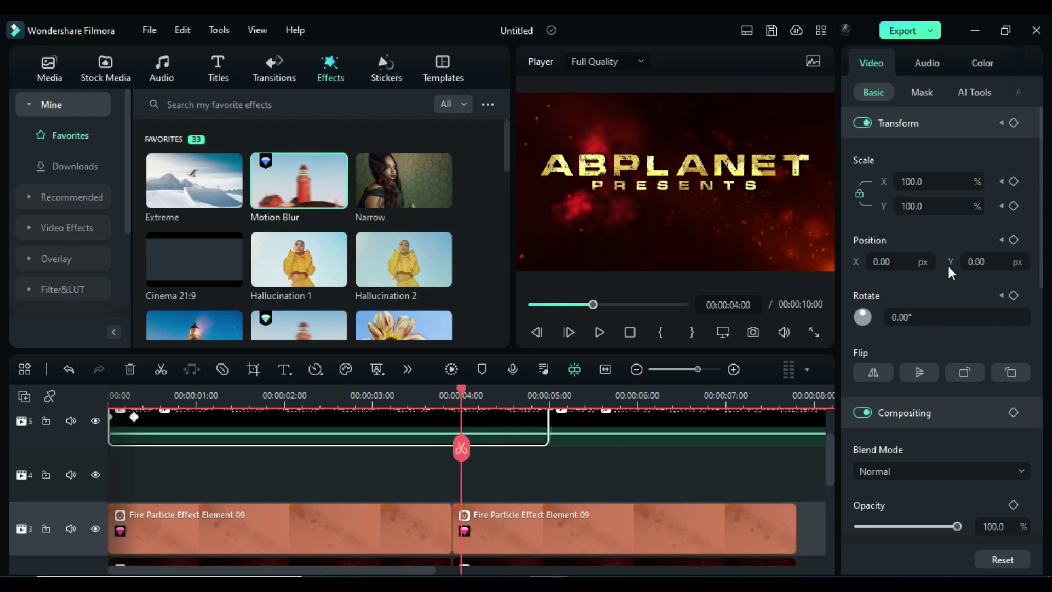
pyautogui.write('80')
pyautogui.press('Return')
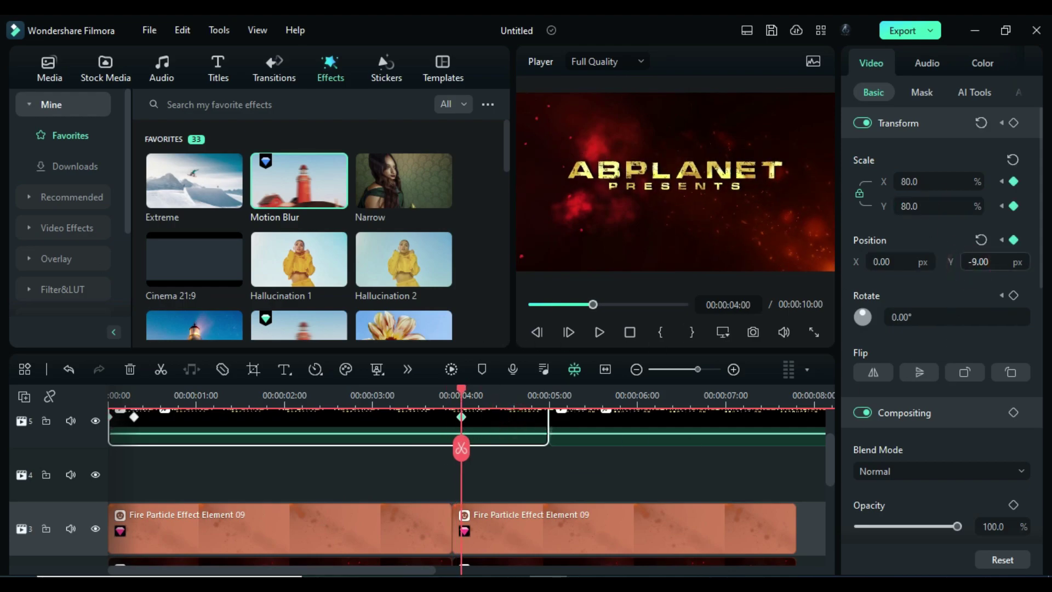
pyautogui.moveTo(990, 266); pyautogui.dragTo(970, 266)
# Fade out the ABPLANET segment with opacity keyframes of 100% at 00:00:03:20 and 0% at 00:00:04:00
pyautogui.moveTo(453, 395); pyautogui.dragTo(440, 391)
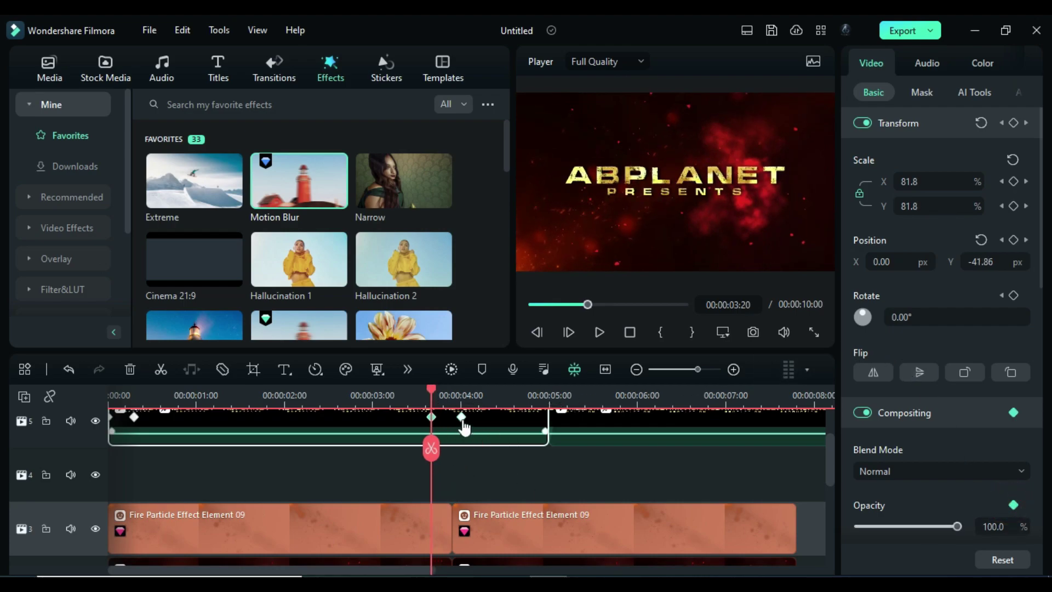
pyautogui.click(462, 417)
pyautogui.moveTo(883, 525); pyautogui.dragTo(813, 516)
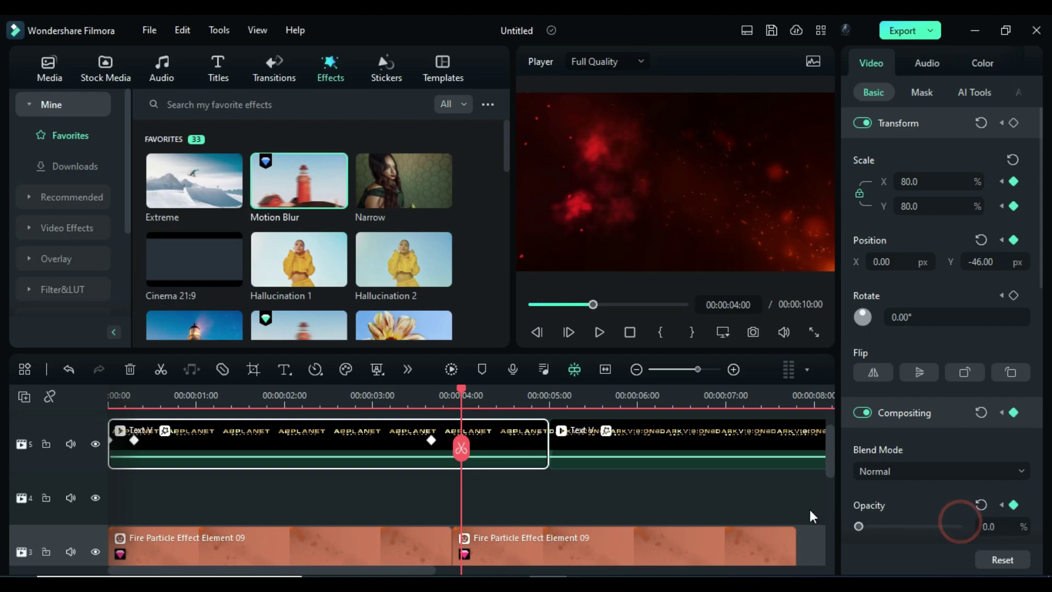
# Move the DARKVISIONS segment onto a new track above ABPLANET, starting at 00:00:03:20
pyautogui.scroll(1, 554, 534)
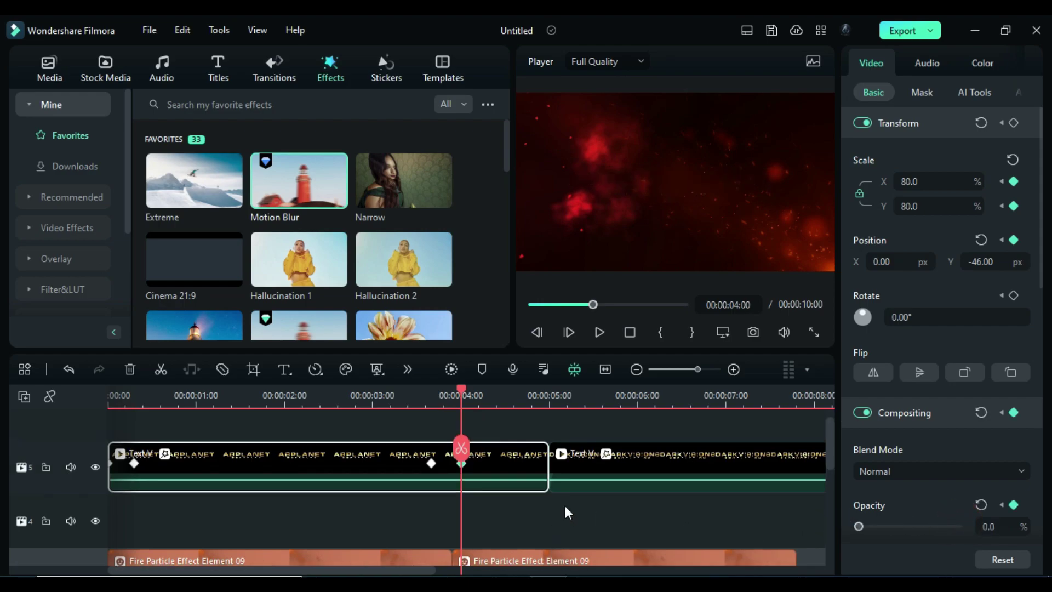
pyautogui.moveTo(619, 463); pyautogui.dragTo(526, 495)
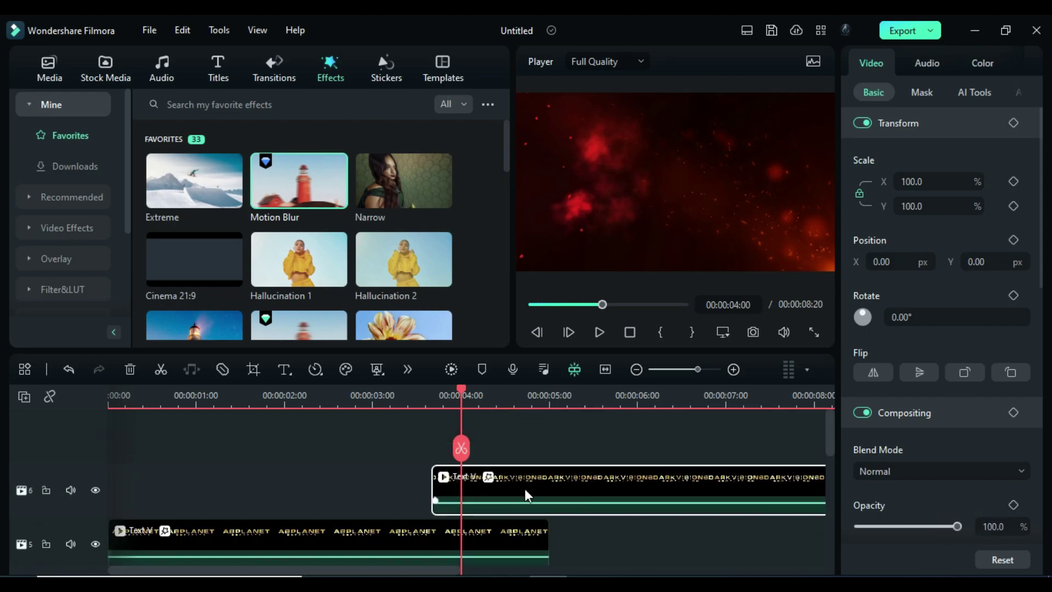
pyautogui.scroll(-4, 527, 497)
pyautogui.click(412, 460)
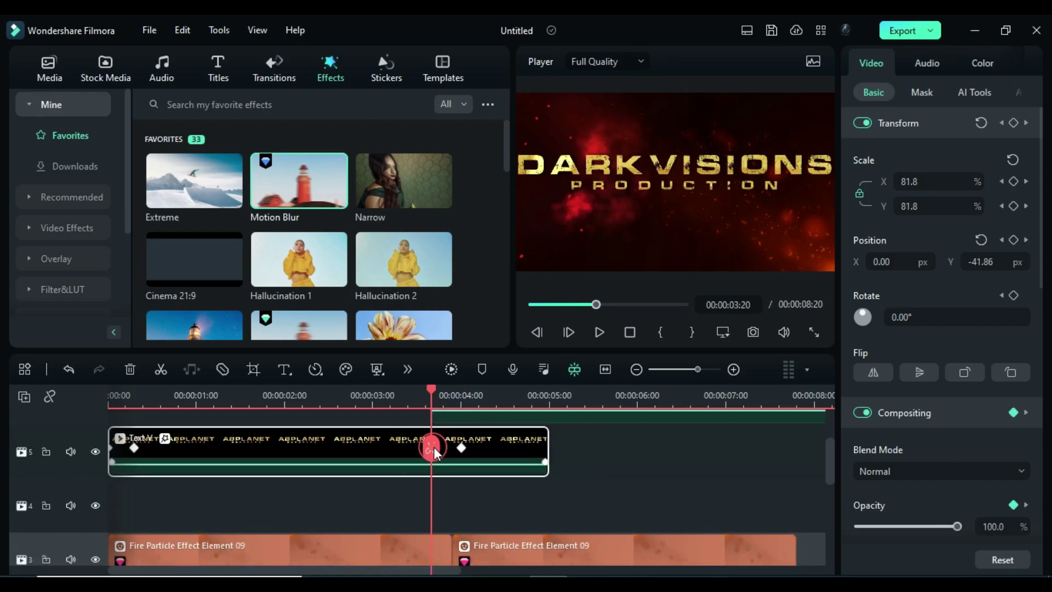
# Add Motion Blur to the DARKVISIONS segment with Blank edges and angle 45, keyframing blur from 100 at 00:00:03:20 to 0 at about 00:00:04:00
pyautogui.scroll(1, 519, 482)
pyautogui.click(519, 419)
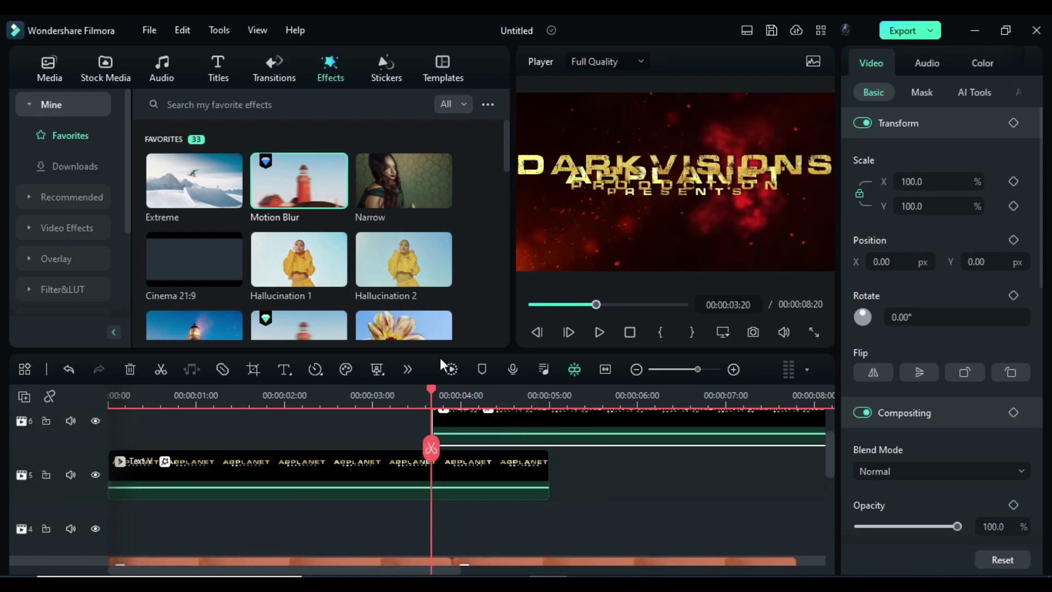
pyautogui.moveTo(286, 202); pyautogui.dragTo(479, 444)
pyautogui.click(1030, 63)
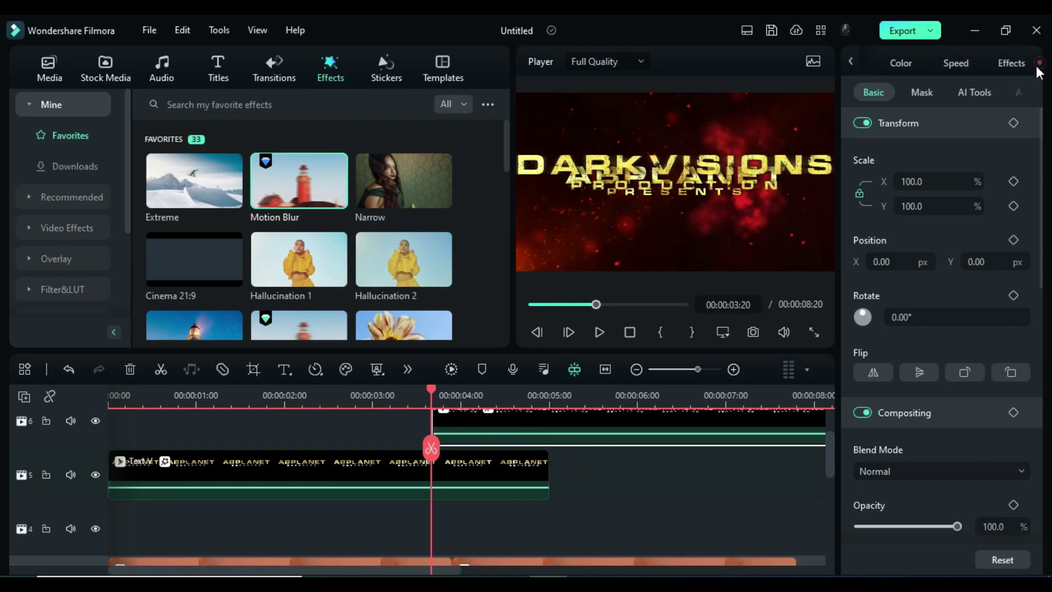
pyautogui.click(1010, 62)
pyautogui.moveTo(431, 395); pyautogui.dragTo(458, 394)
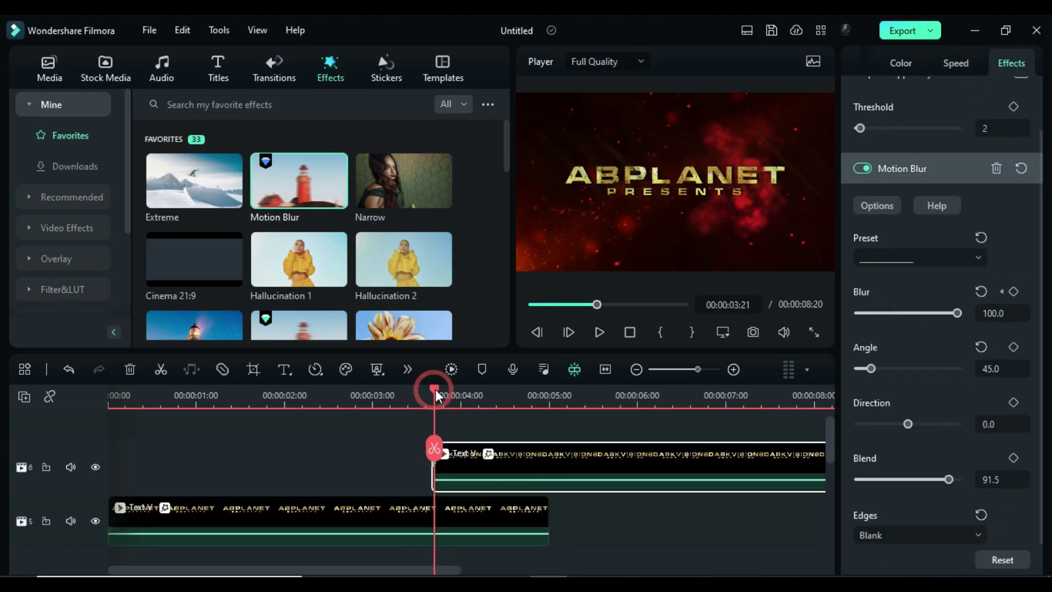
pyautogui.moveTo(956, 312); pyautogui.dragTo(858, 313)
# Set the DARKVISIONS segment's Y position to -69, keyframe its Transform, and fade its opacity near the segment's end
pyautogui.click(460, 520)
pyautogui.scroll(-3, 460, 493)
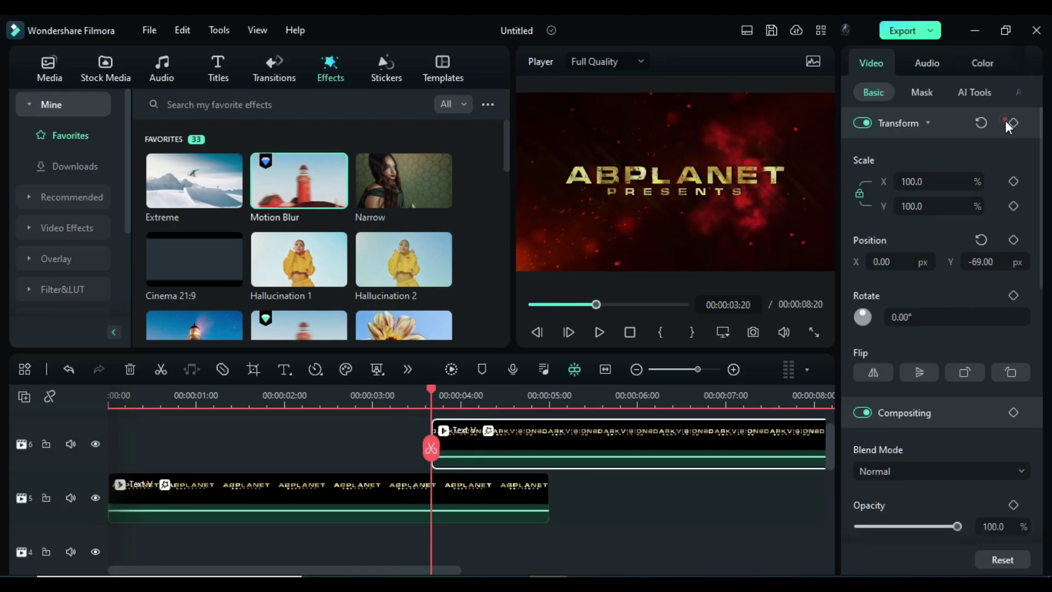
pyautogui.click(796, 390)
pyautogui.moveTo(898, 526); pyautogui.dragTo(921, 526)
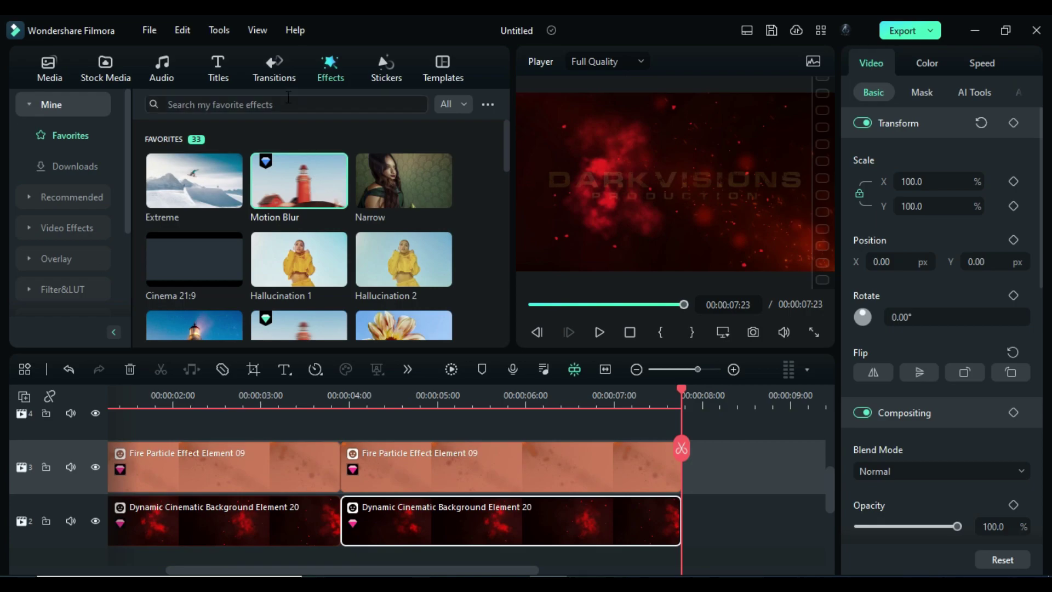
pyautogui.click(283, 90)
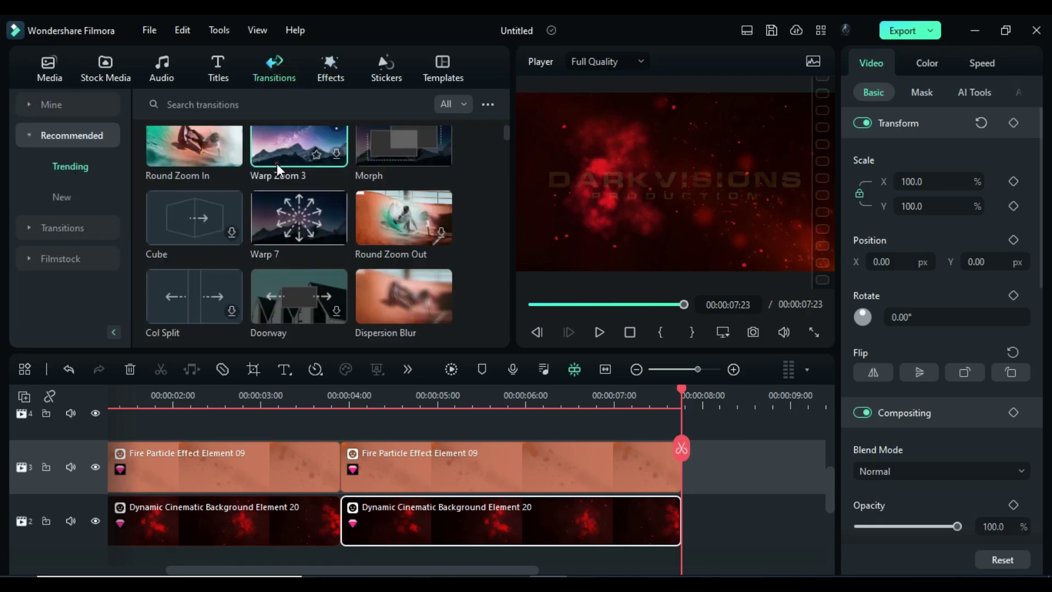
pyautogui.moveTo(277, 164); pyautogui.dragTo(341, 468)
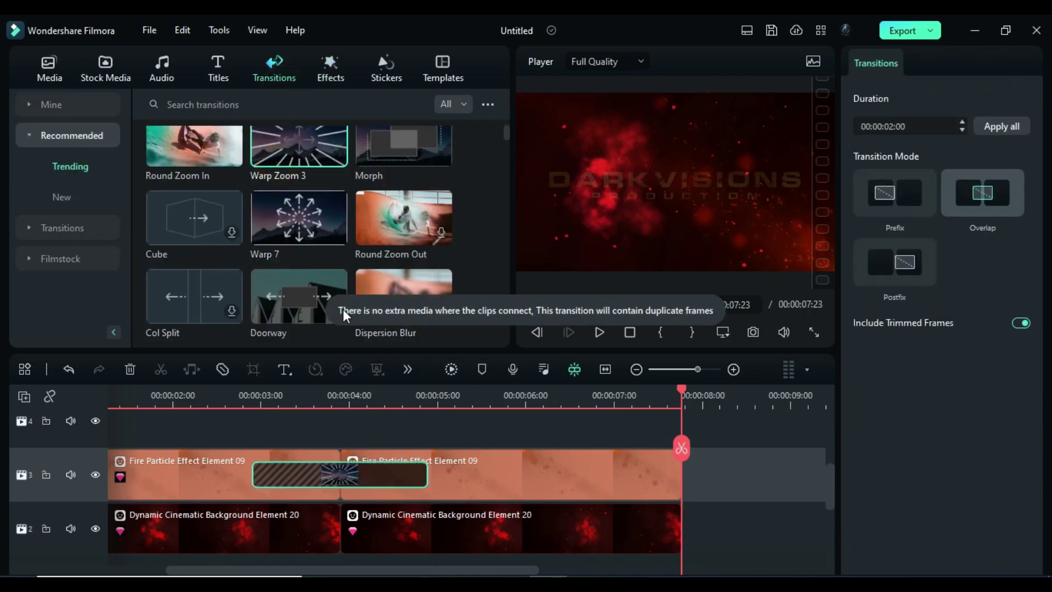
pyautogui.scroll(5, 334, 213)
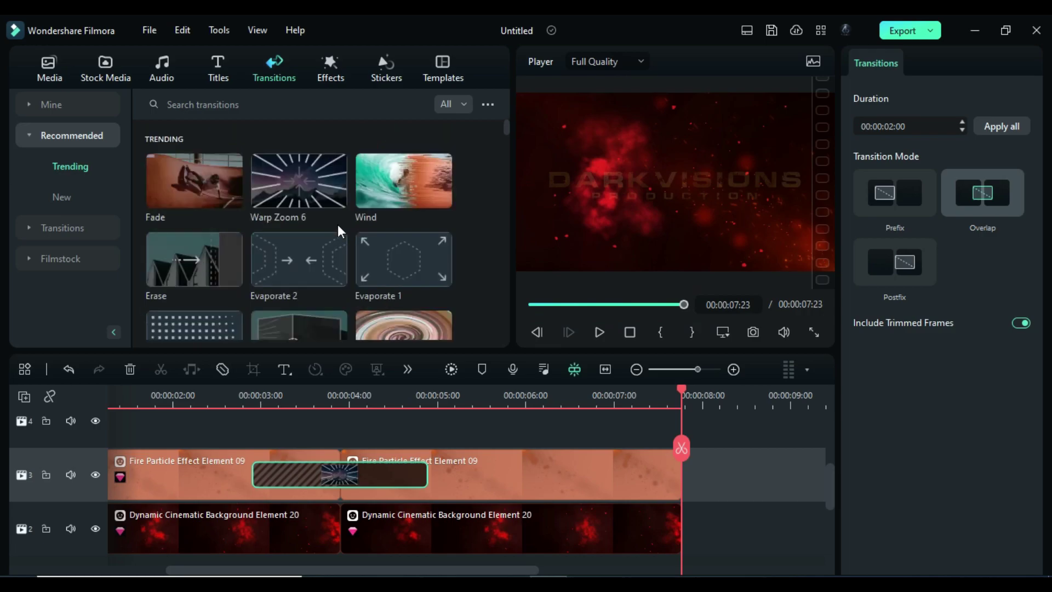
pyautogui.press('Delete')
# Add 10-frame Warp Zoom 6 transitions between the two Fire Particle clips and between the two Dynamic Cinematic Background clips
pyautogui.moveTo(290, 192); pyautogui.dragTo(339, 479)
pyautogui.moveTo(423, 477); pyautogui.dragTo(356, 479)
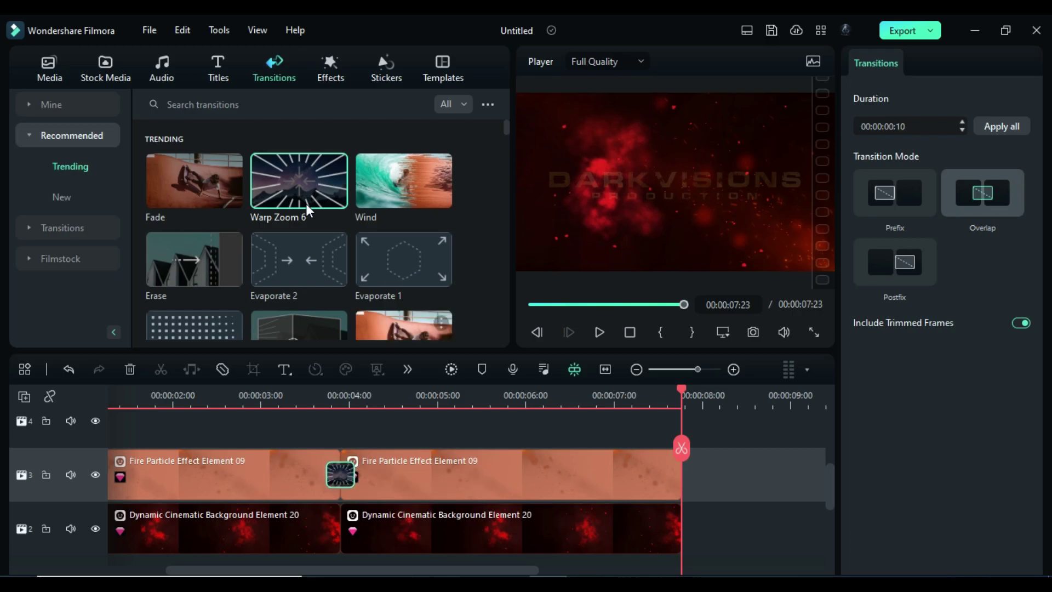
pyautogui.moveTo(306, 210); pyautogui.dragTo(319, 519)
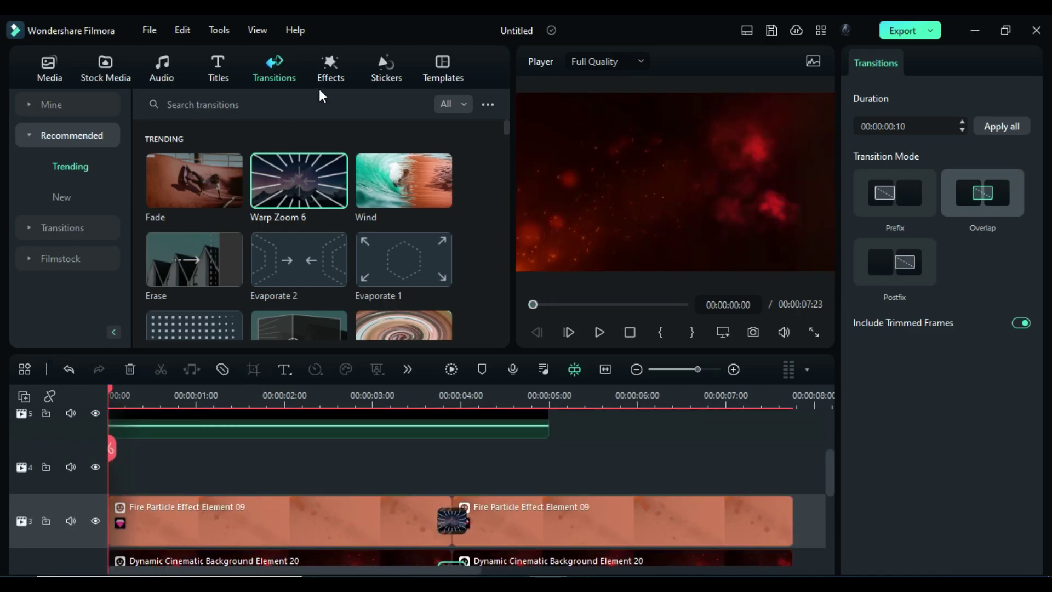
# Add the Lens Flares Element 03 sticker on the empty track below ABPLANET and trim its start to 00:00:00:09
pyautogui.click(384, 70)
pyautogui.scroll(-10, 70, 261)
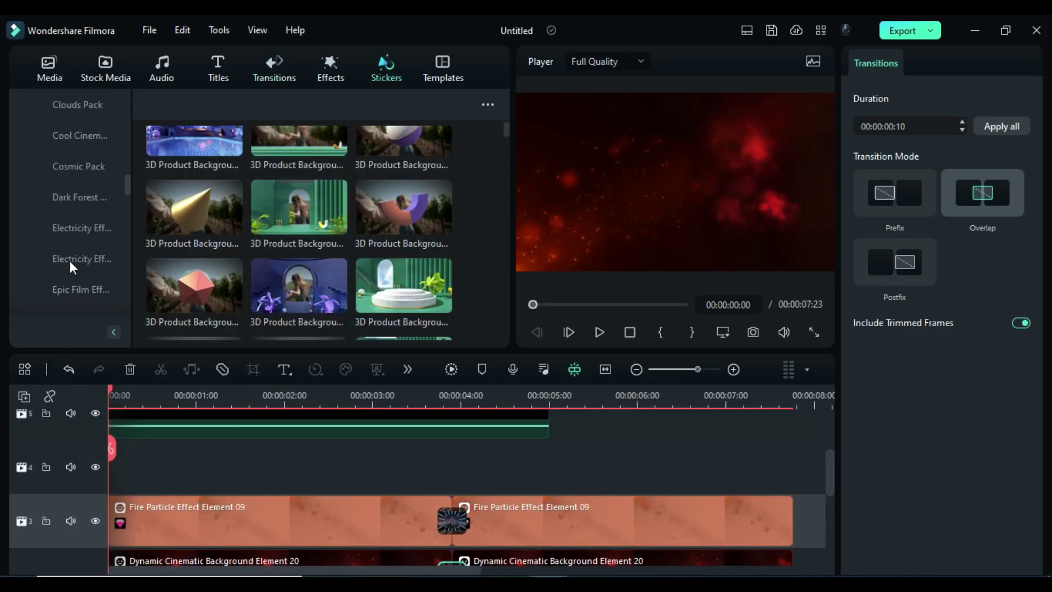
pyautogui.click(74, 135)
pyautogui.moveTo(195, 226); pyautogui.dragTo(123, 468)
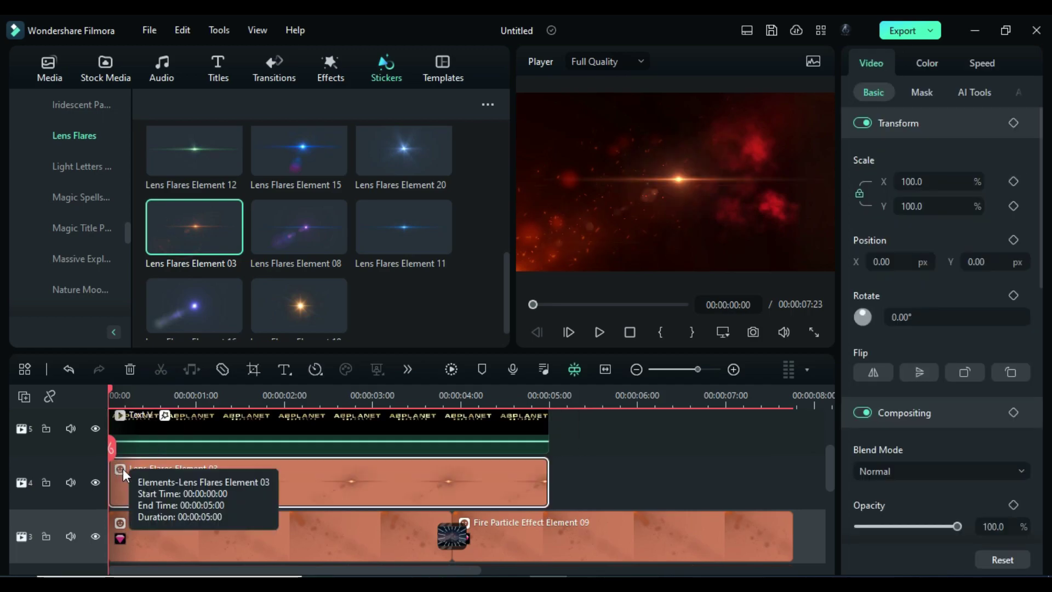
pyautogui.moveTo(111, 393); pyautogui.dragTo(134, 405)
pyautogui.moveTo(114, 470); pyautogui.dragTo(134, 481)
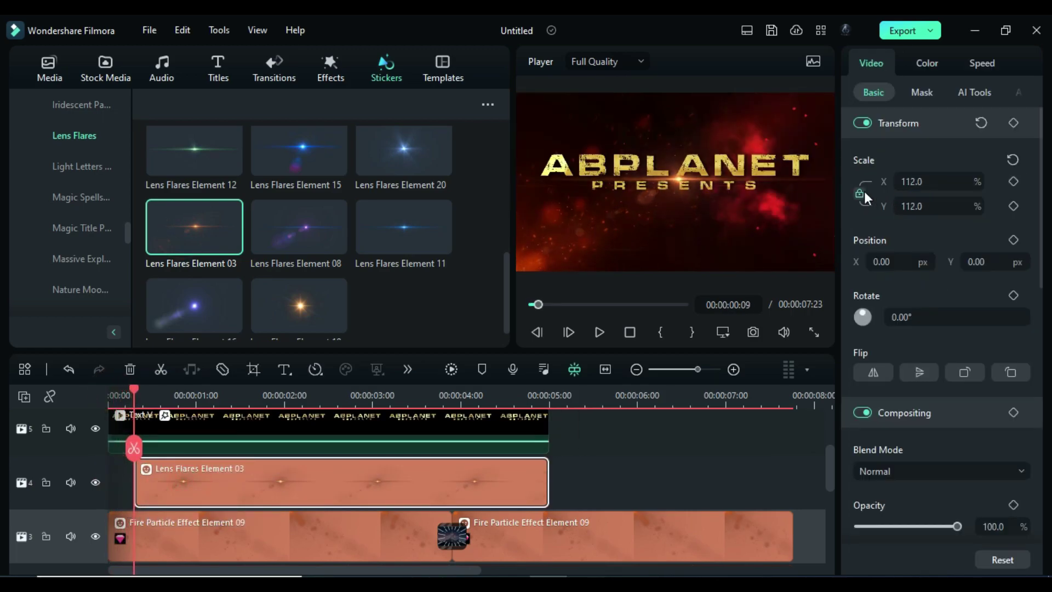
# Add a Transform keyframe to the lens flare's start at 123.2% by 112% scale and trim its end to 00:00:03:26
pyautogui.click(1017, 125)
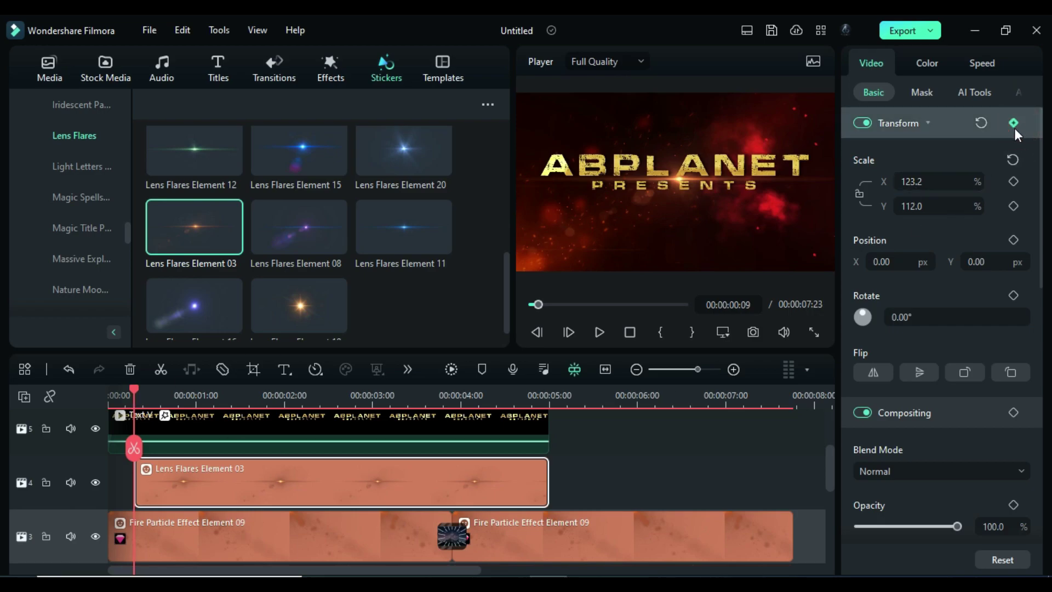
pyautogui.moveTo(134, 392); pyautogui.dragTo(449, 428)
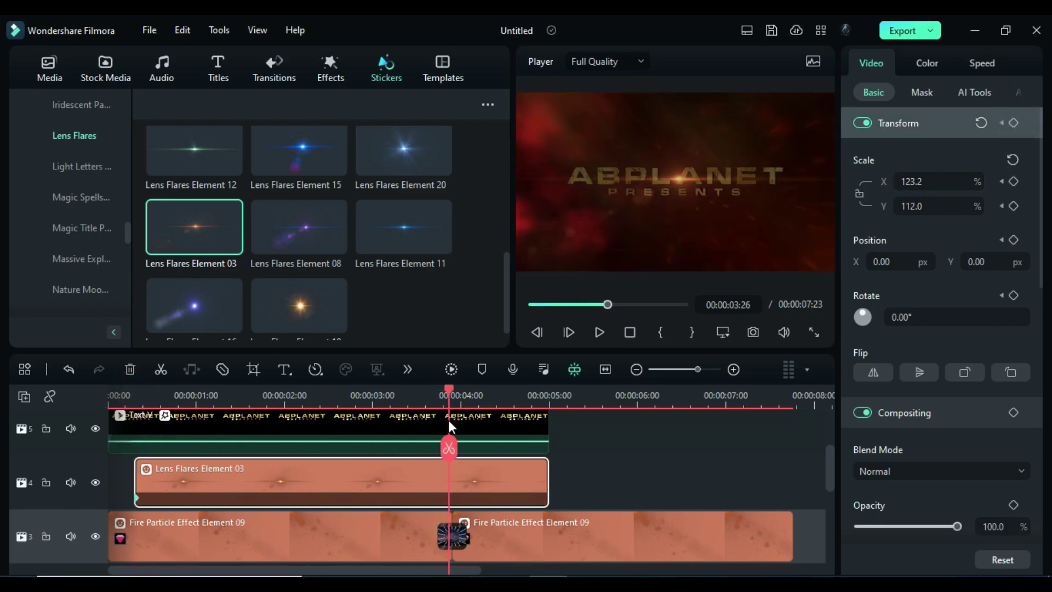
pyautogui.moveTo(547, 480); pyautogui.dragTo(451, 488)
# Paste a copy of the lens flare at about 00:00:04:00 and keyframe its Y position to -72 at 00:00:07:21
pyautogui.scroll(3, 455, 517)
pyautogui.click(459, 435)
pyautogui.scroll(-1, 459, 436)
pyautogui.hotkey('ctrl', 'v')
pyautogui.moveTo(458, 390); pyautogui.dragTo(790, 543)
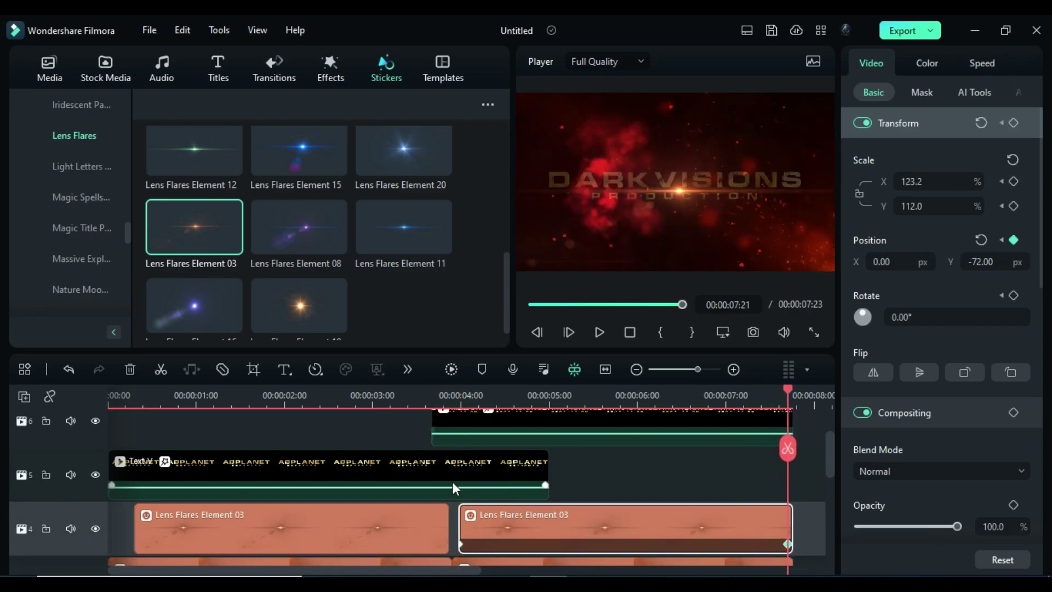
# Add the Extreme effect with Frequency 400 above the ABPLANET segment, running from 00:00:00:07 to 00:00:00:13
pyautogui.click(328, 70)
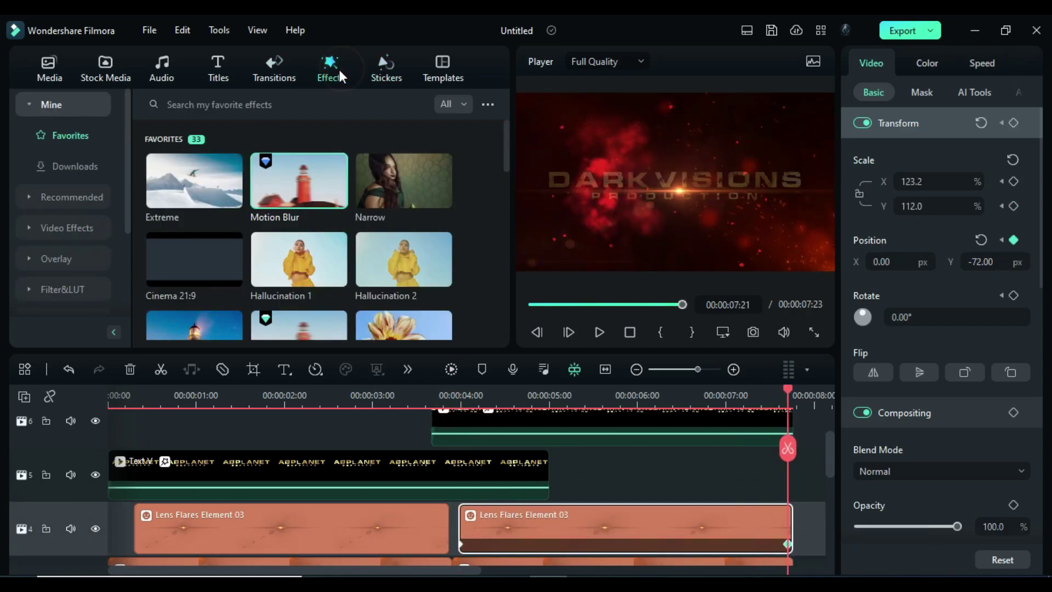
pyautogui.moveTo(194, 181); pyautogui.dragTo(132, 411)
pyautogui.click(144, 458)
pyautogui.click(131, 397)
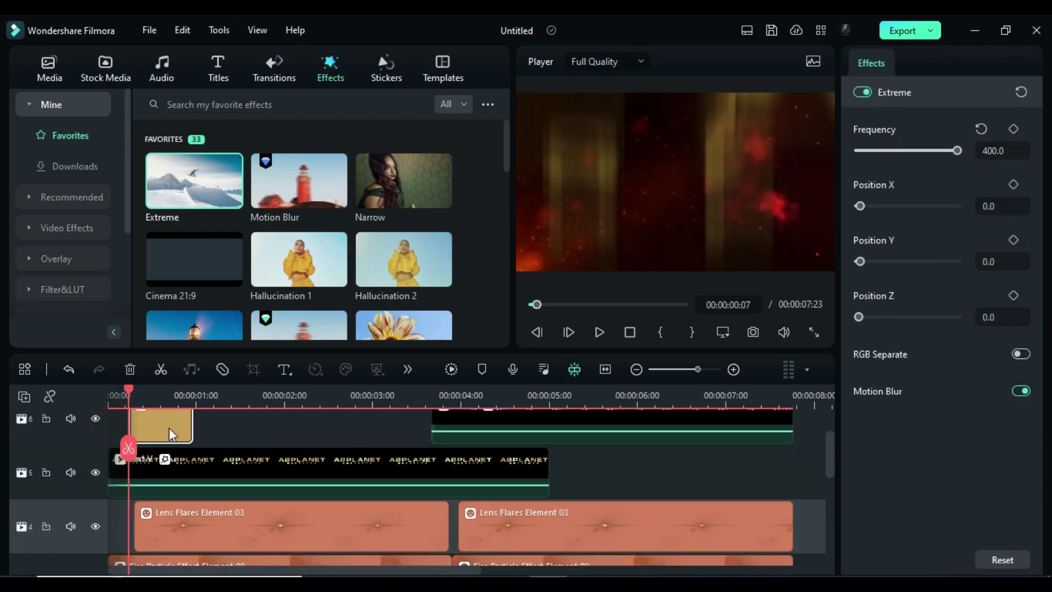
pyautogui.scroll(2, 199, 473)
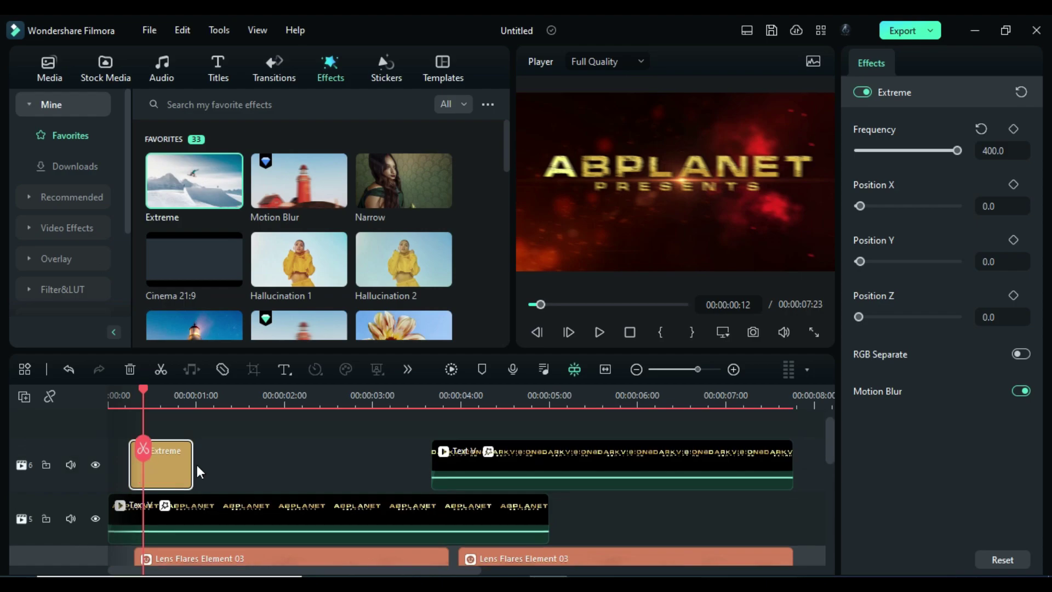
pyautogui.moveTo(192, 466); pyautogui.dragTo(134, 463)
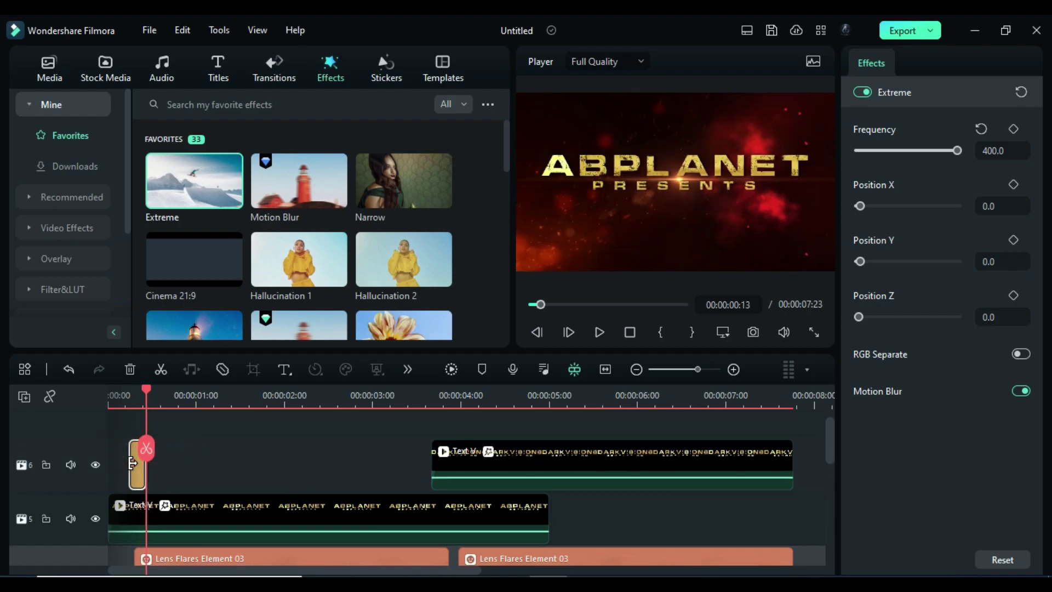
# Paste a copy of the Extreme effect on a new track above the DARKVISIONS segment at about 00:00:03:28
pyautogui.click(453, 463)
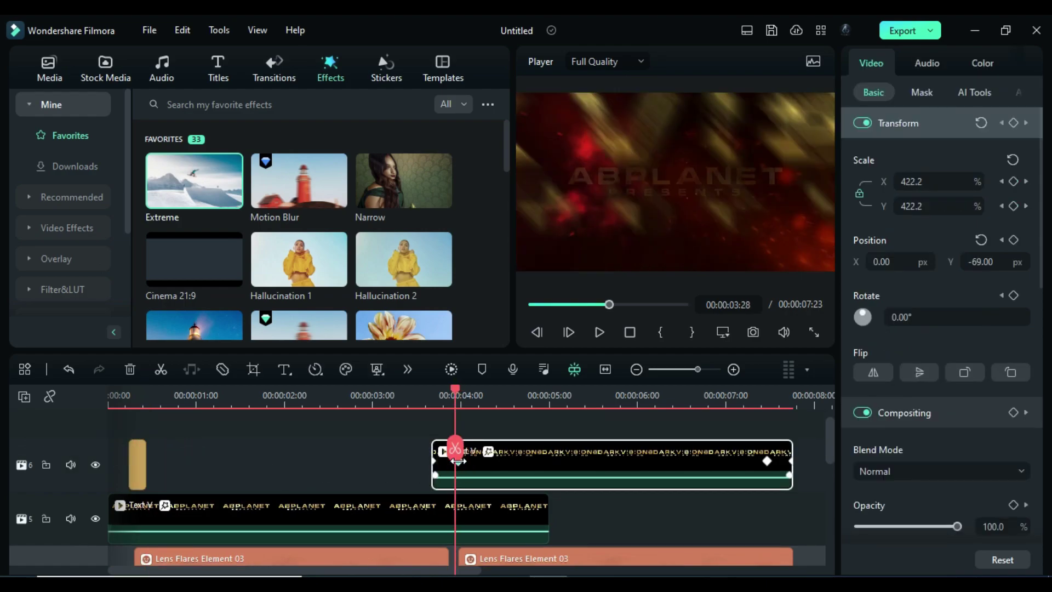
pyautogui.click(86, 422)
pyautogui.hotkey('ctrl', 'v')
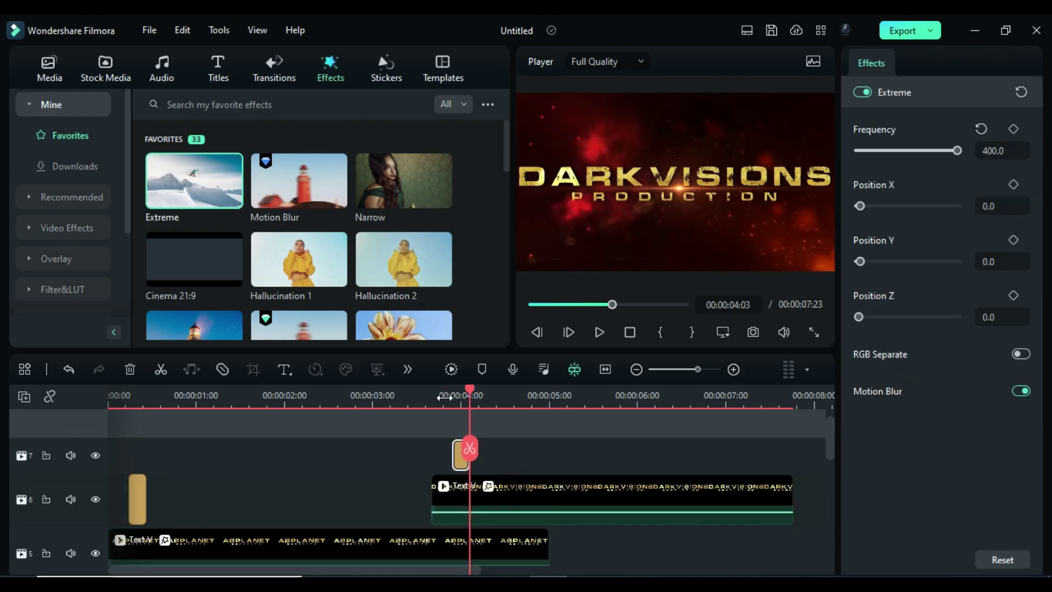
pyautogui.scroll(1, 312, 460)
# Add Epic Film Backgrounds Pack Element 08 from the downloaded stickers to track 7 at the timeline's beginning
pyautogui.click(391, 68)
pyautogui.click(63, 104)
pyautogui.click(75, 166)
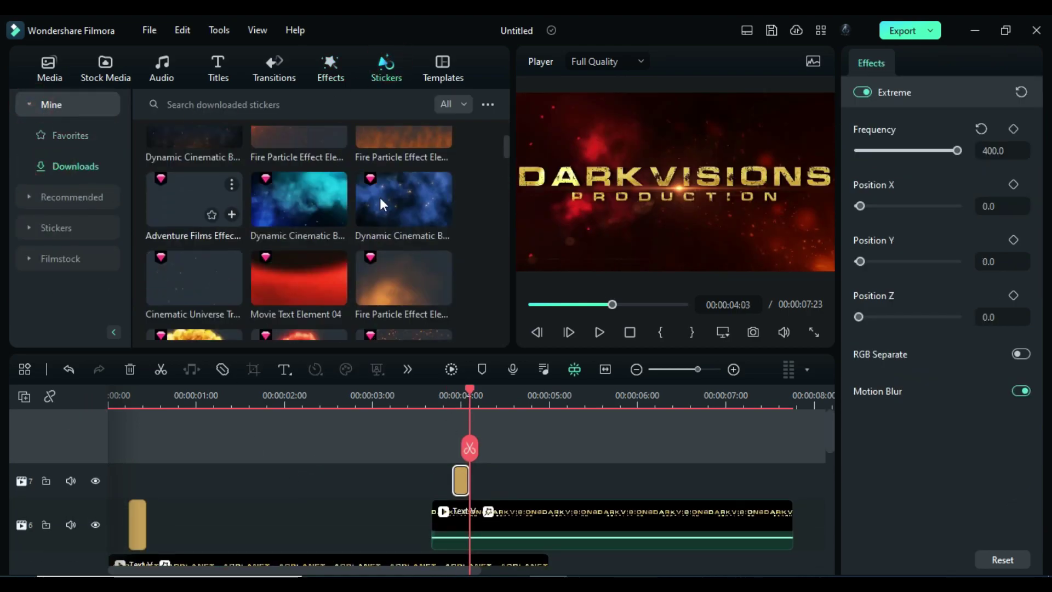
pyautogui.moveTo(504, 186); pyautogui.dragTo(514, 310)
pyautogui.moveTo(299, 262); pyautogui.dragTo(112, 494)
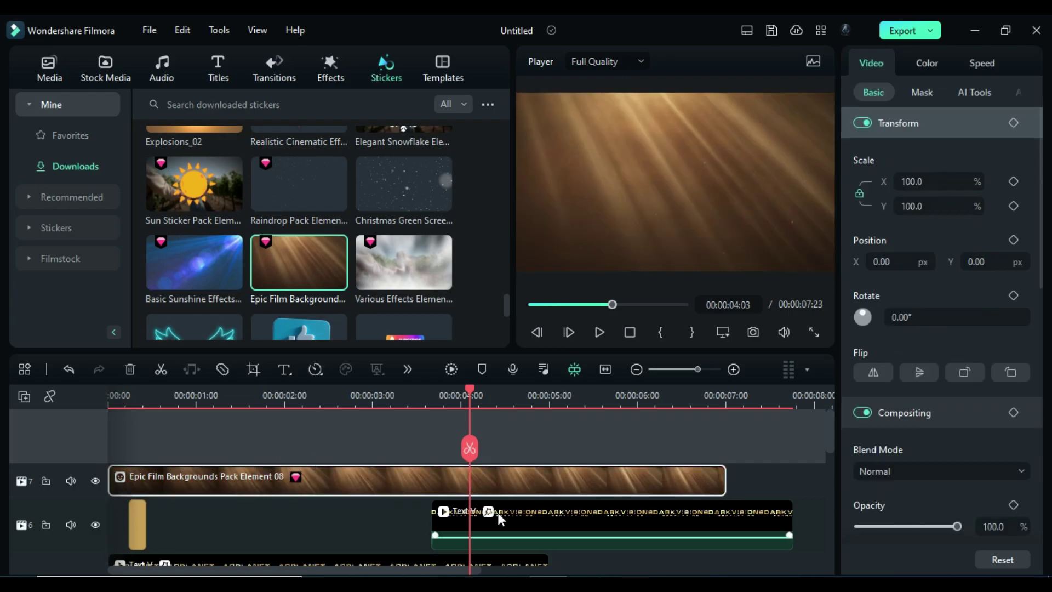
# Split the Epic Film Backgrounds Pack Element 08 clip at 00:00:03:27 and delete the part after the cut
pyautogui.scroll(-2, 500, 518)
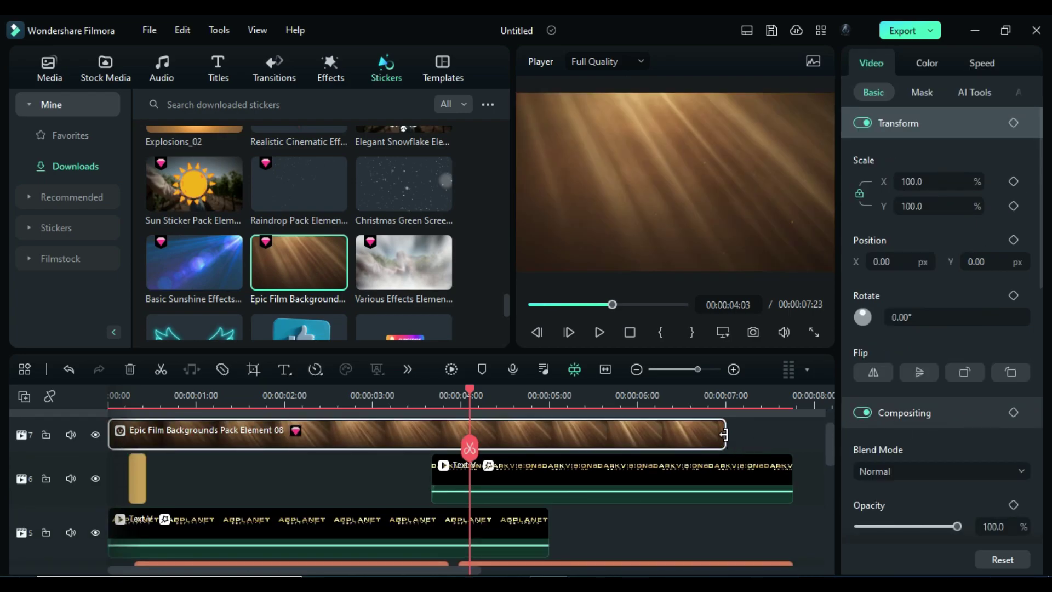
pyautogui.scroll(-6, 436, 403)
pyautogui.scroll(6, 495, 508)
pyautogui.click(487, 472)
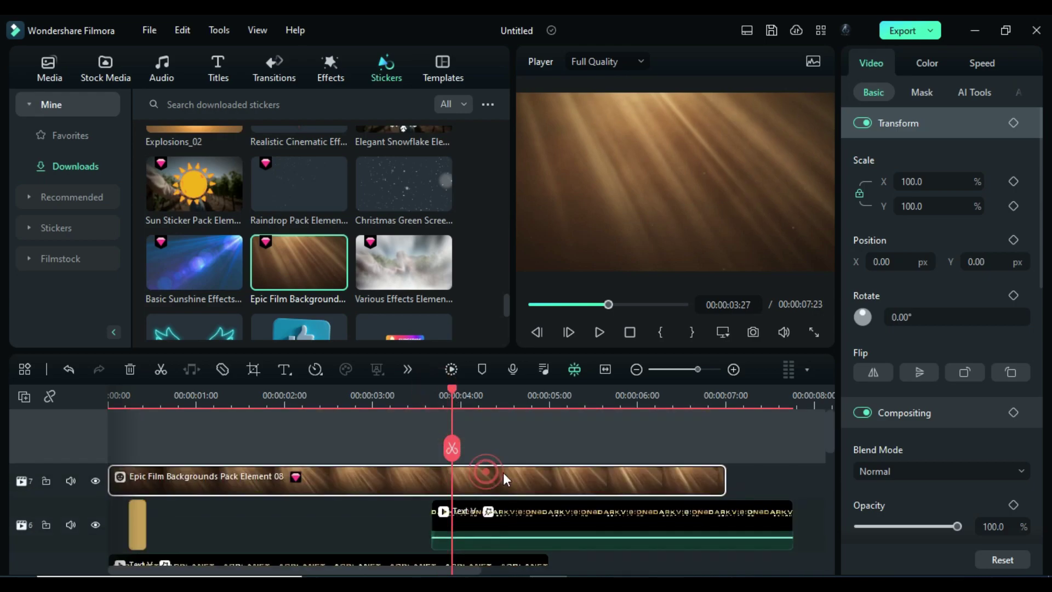
pyautogui.click(452, 448)
pyautogui.press('Delete')
# Paste a copy of the shortened Epic Film Backgrounds clip directly after the original on track 7
pyautogui.click(295, 481)
pyautogui.click(82, 471)
pyautogui.hotkey('ctrl', 'c')
pyautogui.hotkey('ctrl', 'v')
# Set the blend mode of both Epic Film Backgrounds clips on track 7 to Overlay
pyautogui.click(233, 406)
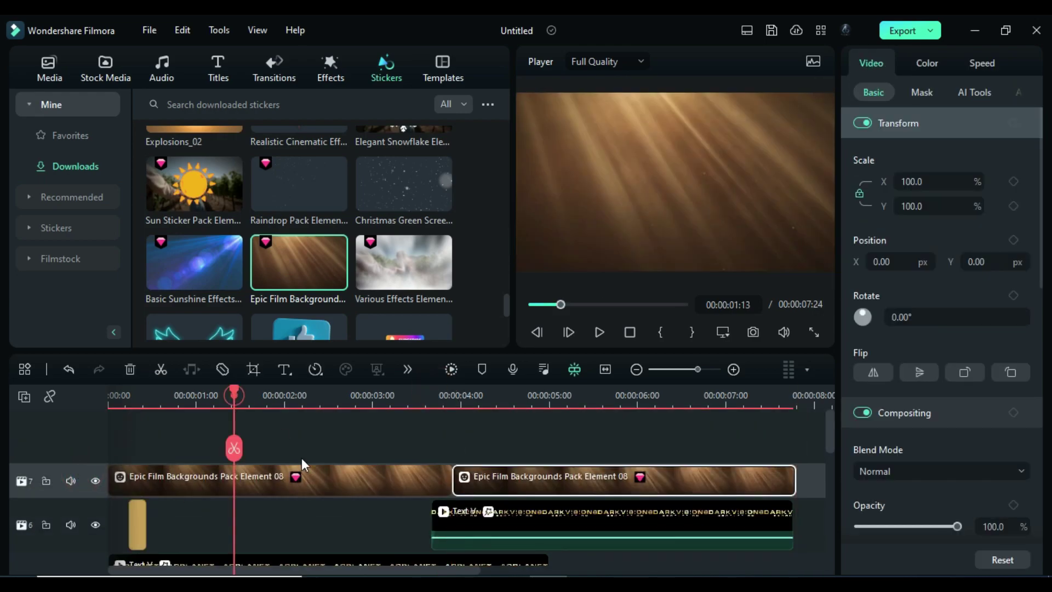
pyautogui.click(297, 472)
pyautogui.click(995, 470)
pyautogui.scroll(-2, 942, 339)
pyautogui.click(942, 329)
pyautogui.click(603, 407)
pyautogui.click(664, 476)
pyautogui.click(941, 471)
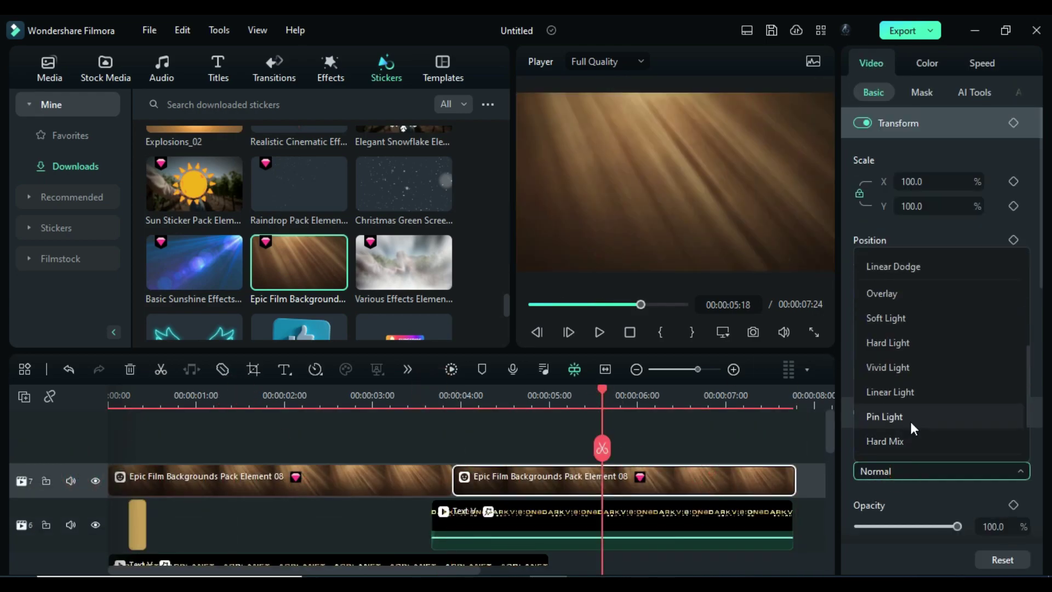
pyautogui.click(887, 295)
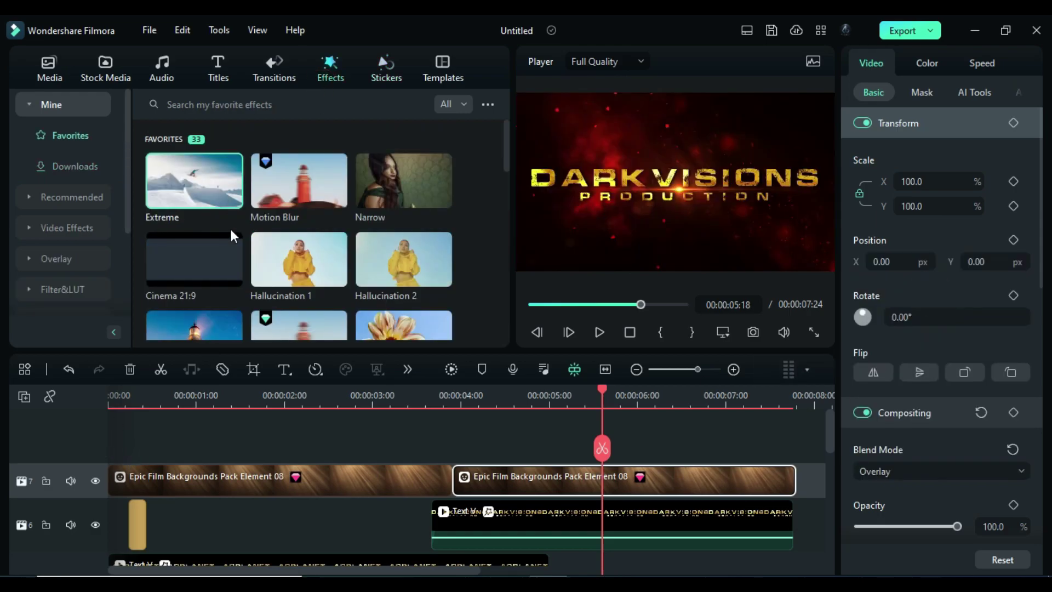
# Add the Auto Enhance and Cinema 21:9 effects on new tracks above the light overlays, both spanning the timeline to 00:00:07:23
pyautogui.scroll(-2, 234, 234)
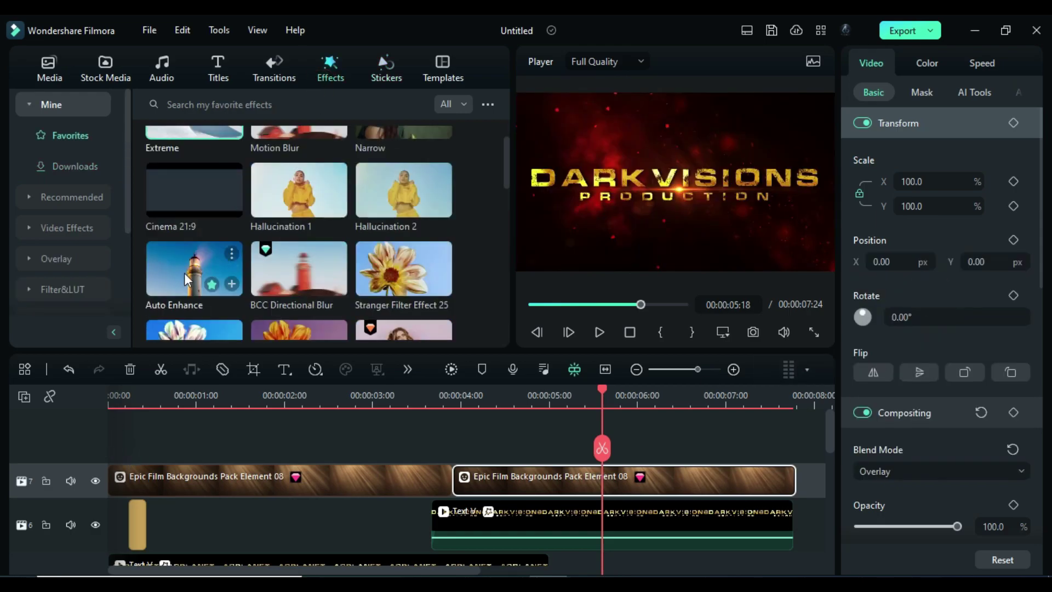
pyautogui.moveTo(189, 269); pyautogui.dragTo(165, 478)
pyautogui.moveTo(246, 478); pyautogui.dragTo(792, 478)
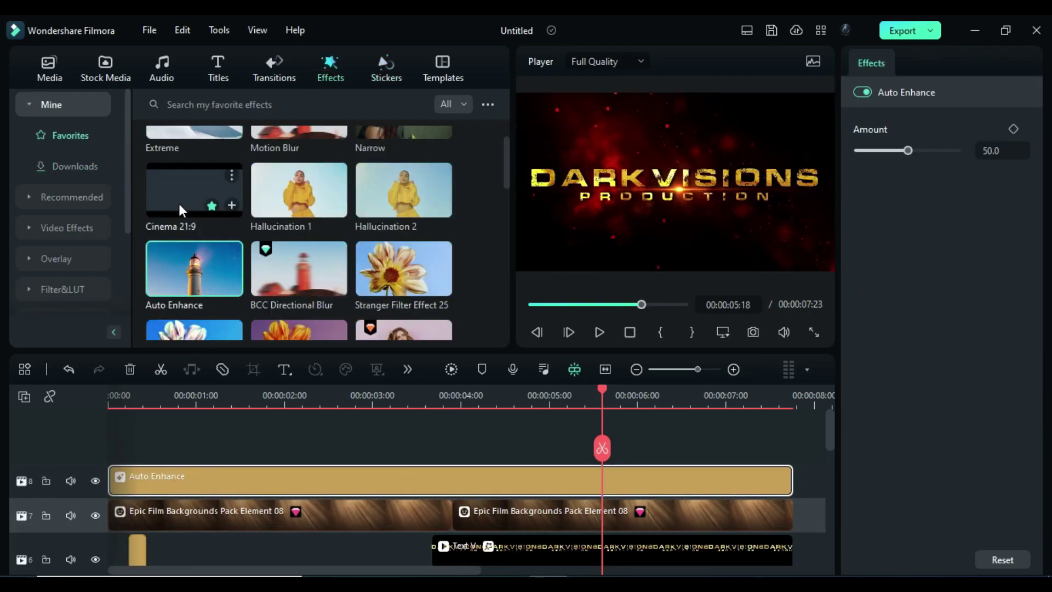
pyautogui.moveTo(181, 211); pyautogui.dragTo(792, 477)
# Render the timeline preview and return the playhead to the beginning for playback
pyautogui.scroll(-2, 662, 507)
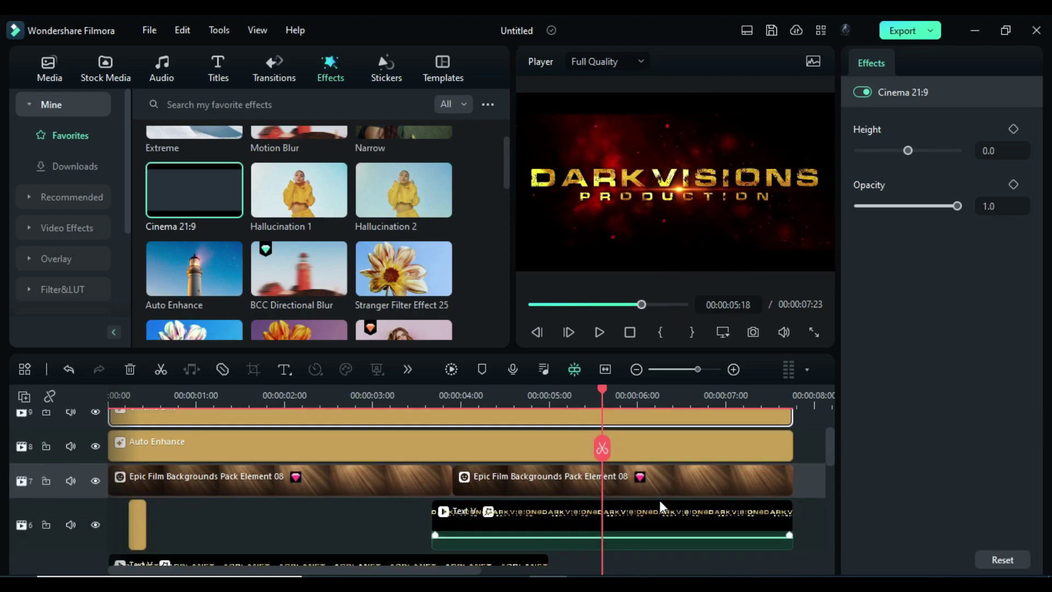
pyautogui.scroll(-4, 661, 506)
pyautogui.click(451, 369)
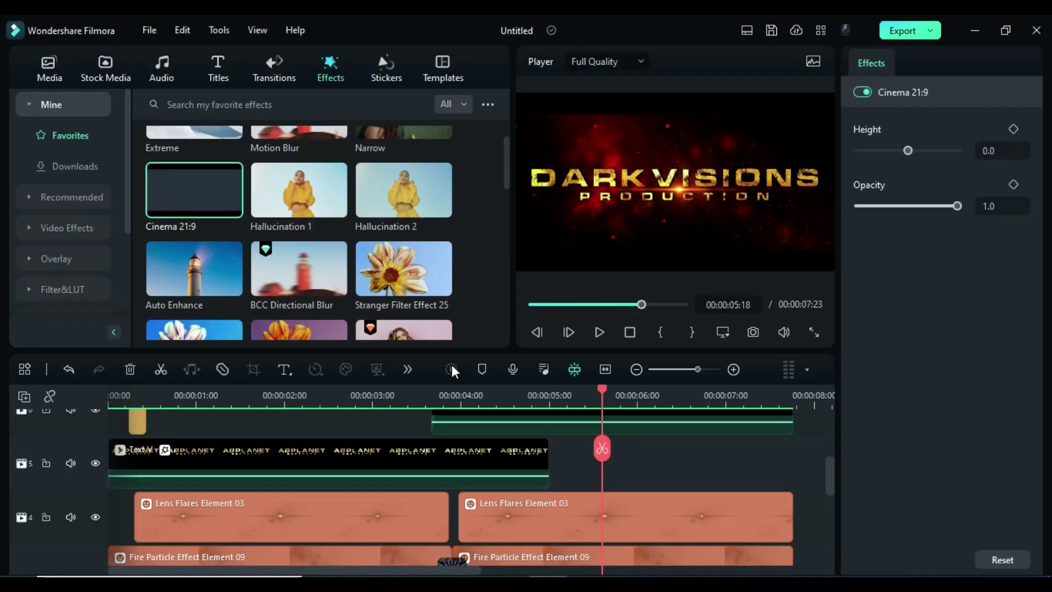
pyautogui.click(625, 332)
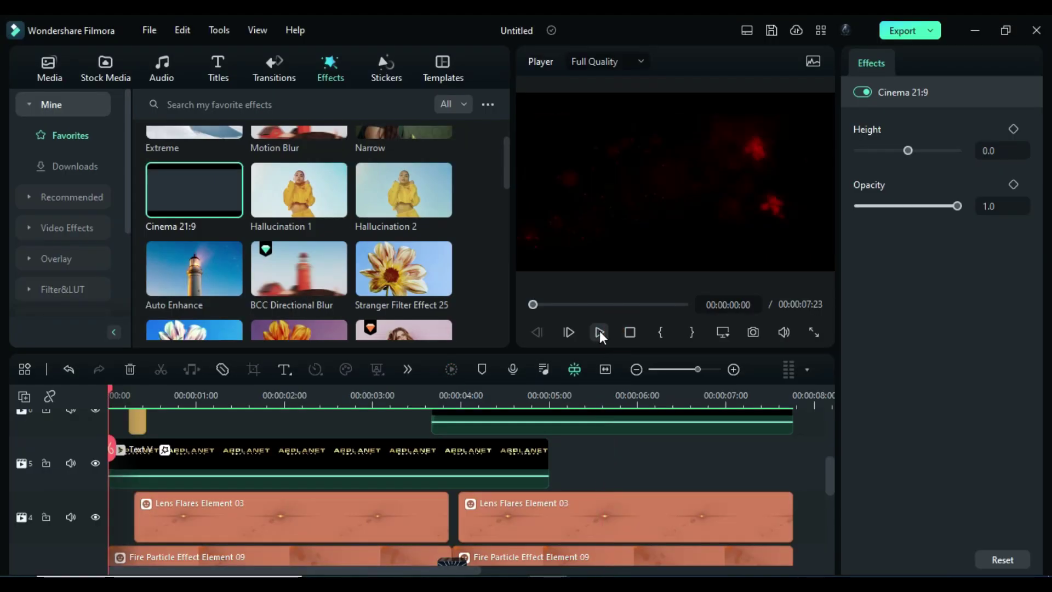